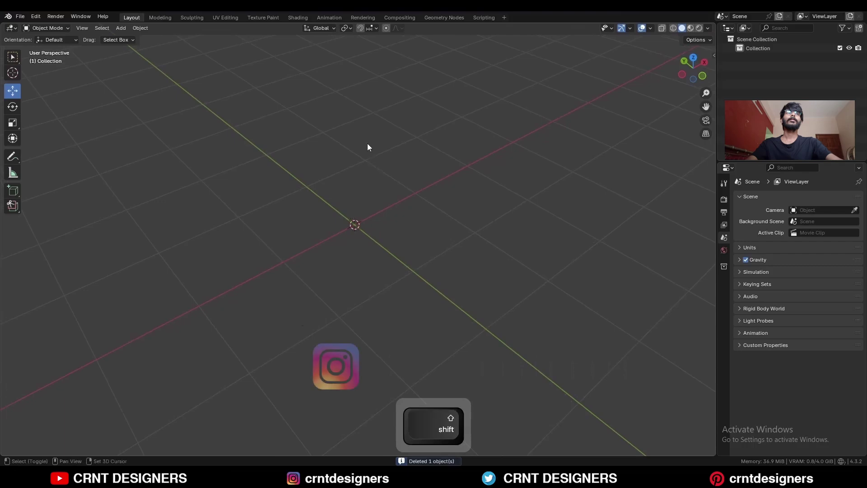
# Add a cylinder mesh with 24 vertices, 1 m radius and 2 m depth at the world origin.
pyautogui.hotkey('shift', 'a')
pyautogui.moveTo(367, 144)
pyautogui.click(422, 186)
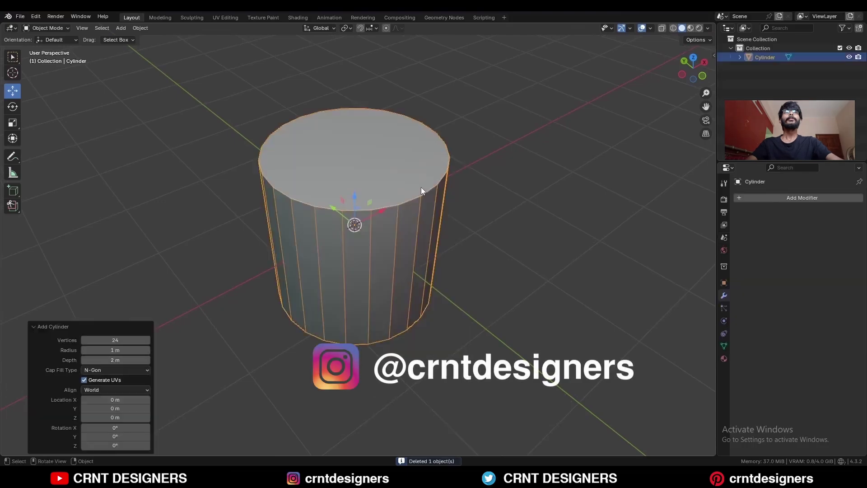
# Rotate the cylinder -90° in front view so it lies horizontally, and stretch it along X to about three times its length.
pyautogui.click(701, 76)
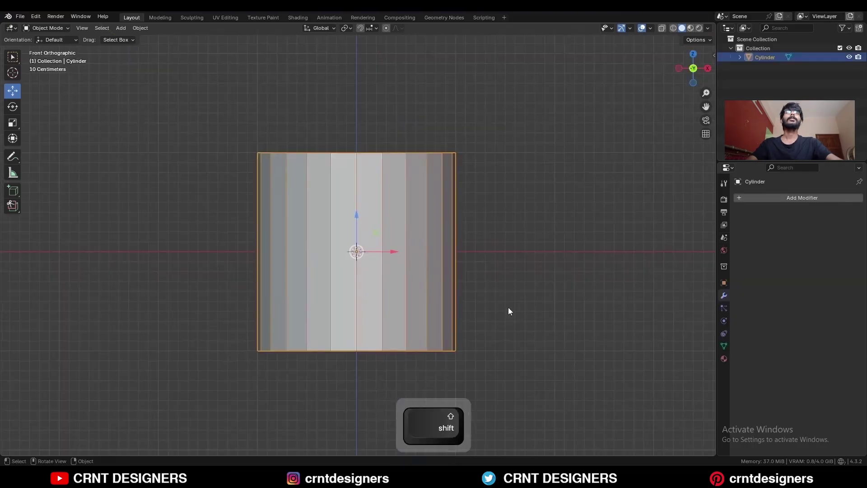
pyautogui.press('r')
pyautogui.press('ctrl')
pyautogui.click(397, 156)
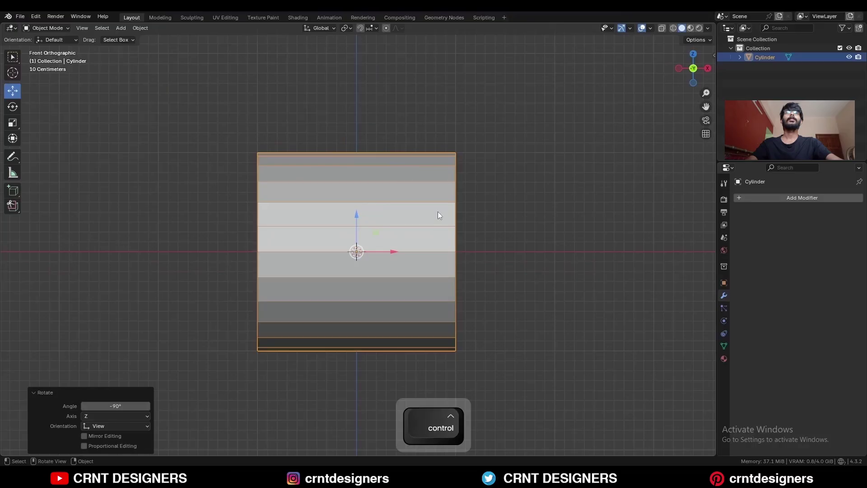
pyautogui.press('s')
pyautogui.press('x')
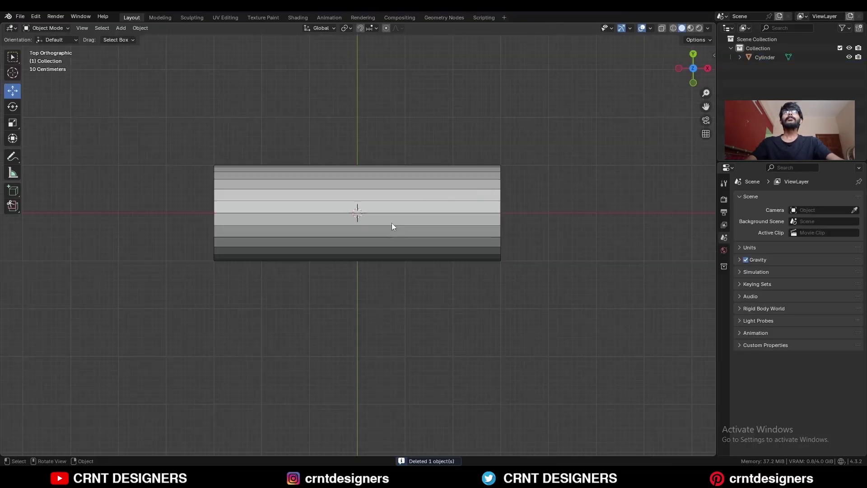
# Duplicate the cylinder in place and rotate the copy 90° in top view so the two form a cross.
pyautogui.click(391, 226)
pyautogui.hotkey('shift', 'd')
pyautogui.rightClick(481, 154)
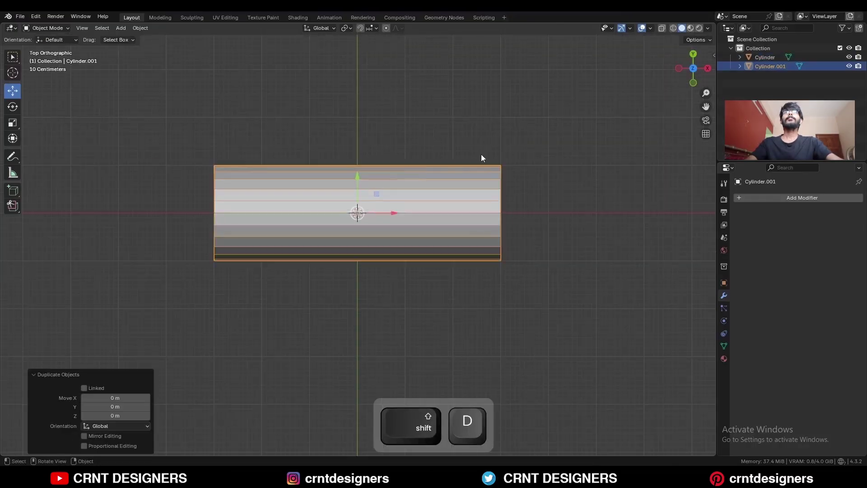
pyautogui.press('r')
pyautogui.press('ctrl')
pyautogui.click(415, 304)
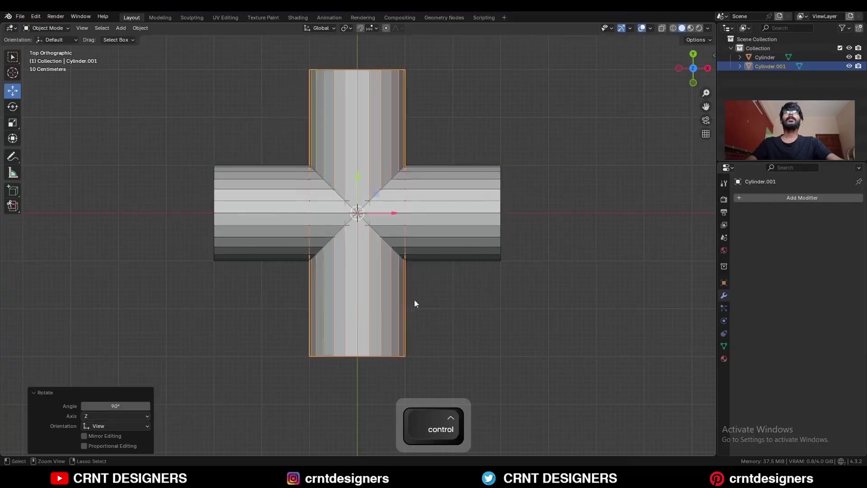
# Raise the duplicated cylinder along Z so it sits partly above the original while still overlapping it.
pyautogui.click(693, 82)
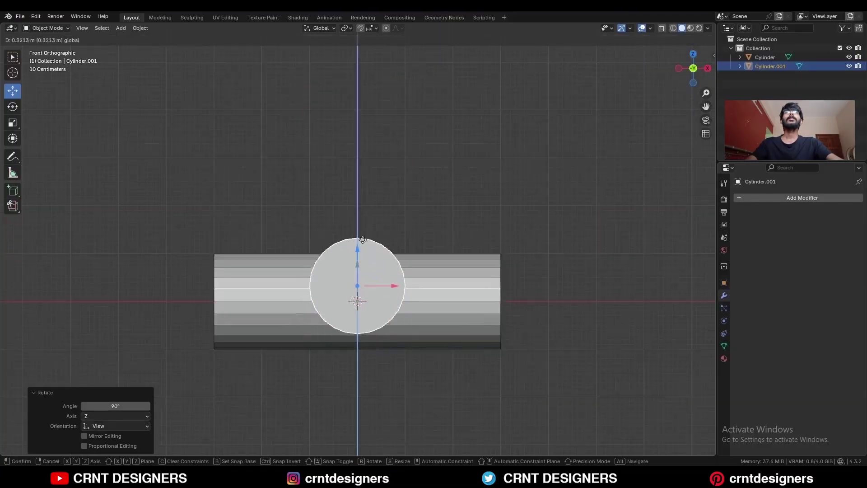
pyautogui.keyDown('ctrl'); pyautogui.moveTo(363, 261); pyautogui.dragTo(363, 218); pyautogui.keyUp('ctrl')
pyautogui.moveTo(363, 219); pyautogui.dragTo(396, 199, button='middle')
pyautogui.moveTo(354, 172); pyautogui.dragTo(383, 198)
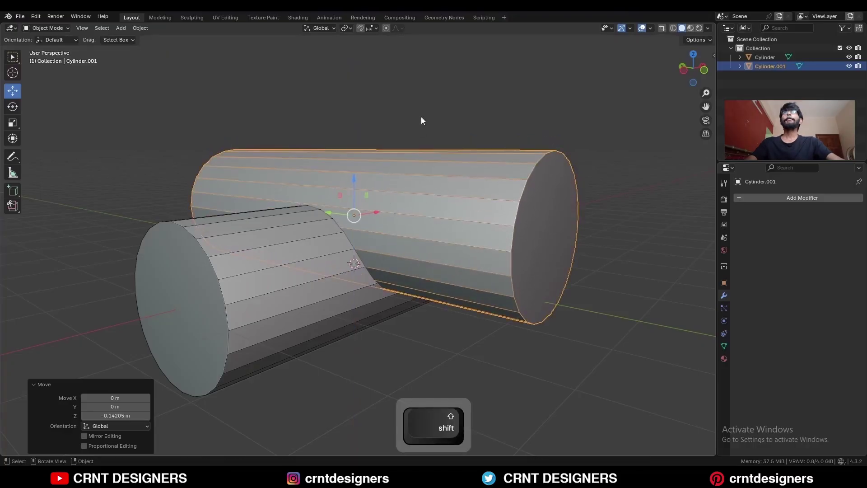
# Duplicate the raised cylinder in place and rotate the copy -90° in left view so it stands upright.
pyautogui.press('ctrl+KP_3')
pyautogui.hotkey('shift', 'd')
pyautogui.rightClick(459, 299)
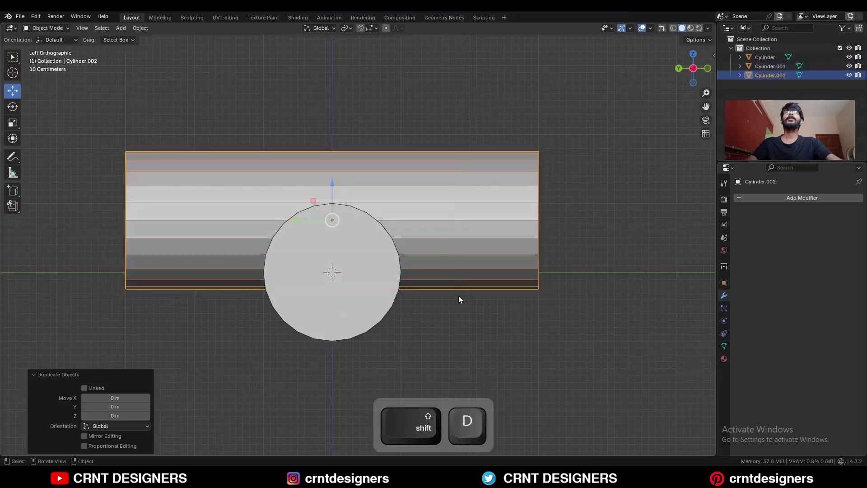
pyautogui.press('r')
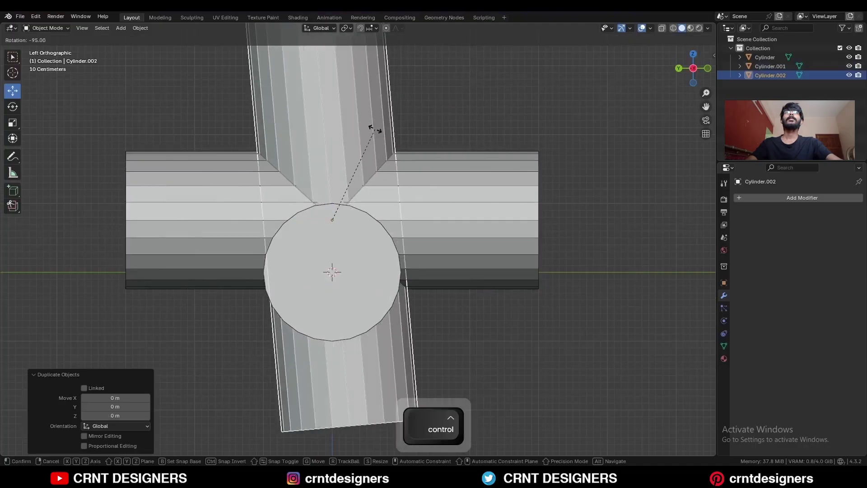
pyautogui.click(377, 132)
# Move the upright cylinder up along Z so its lower end stays inside the two crossing cylinders.
pyautogui.moveTo(332, 183); pyautogui.dragTo(322, 46)
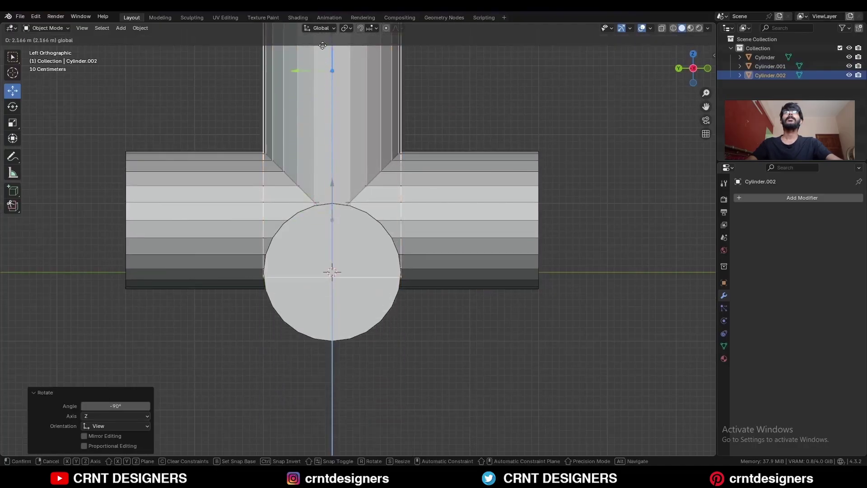
pyautogui.moveTo(327, 428); pyautogui.dragTo(326, 427)
pyautogui.moveTo(424, 176); pyautogui.dragTo(399, 200, button='middle')
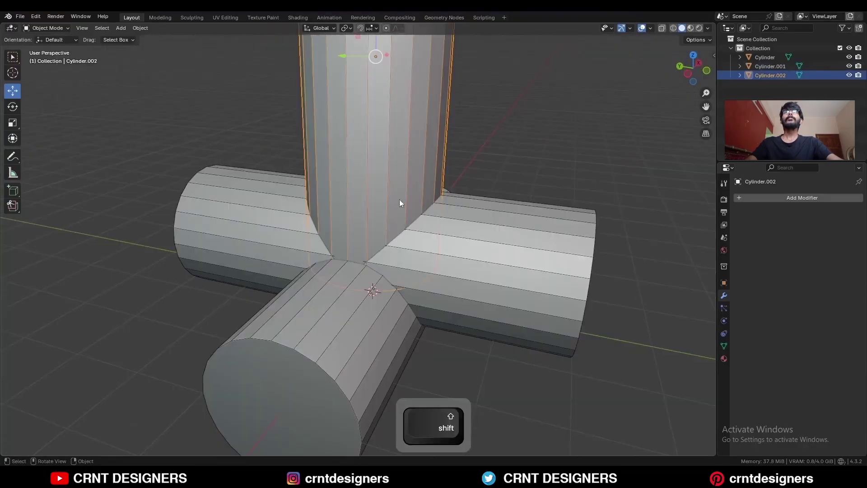
# Select all three cylinders with the original one active and combine them with a Boolean Union.
pyautogui.keyDown('shift'); pyautogui.click(418, 255); pyautogui.keyUp('shift')
pyautogui.keyDown('shift'); pyautogui.click(299, 239); pyautogui.keyUp('shift')
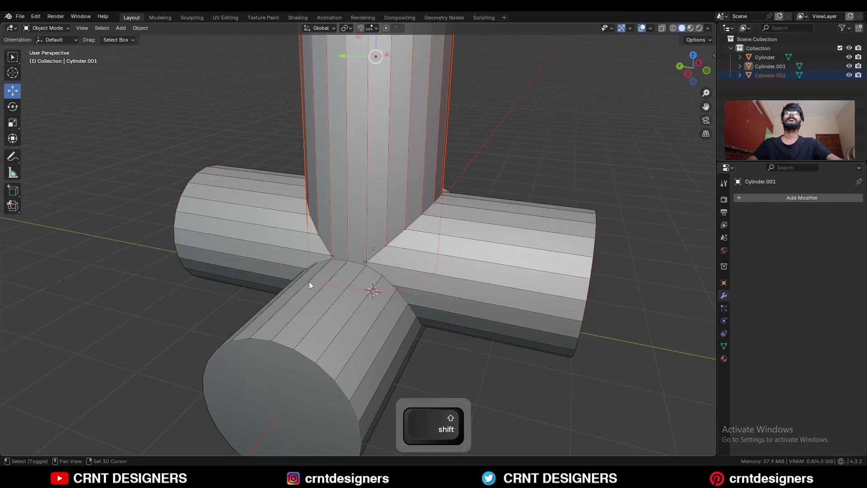
pyautogui.keyDown('shift'); pyautogui.click(285, 245); pyautogui.keyUp('shift')
pyautogui.keyDown('shift'); pyautogui.click(317, 319); pyautogui.keyUp('shift')
pyautogui.hotkey('shift', 'q')
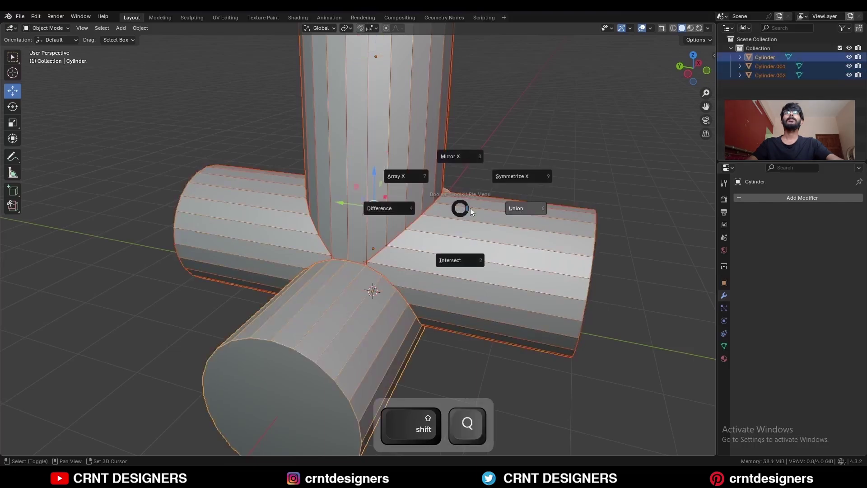
pyautogui.click(522, 209)
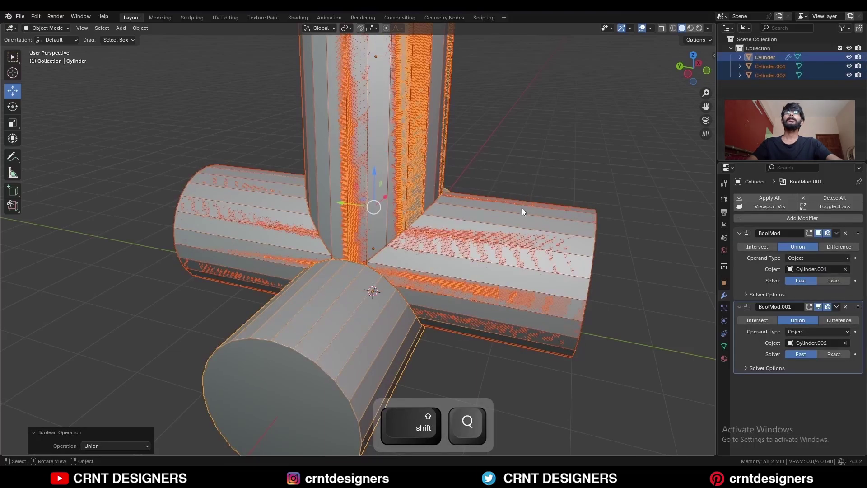
# Apply both Boolean Union modifiers on the original cylinder.
pyautogui.click(389, 365)
pyautogui.click(836, 233)
pyautogui.click(833, 242)
pyautogui.click(836, 234)
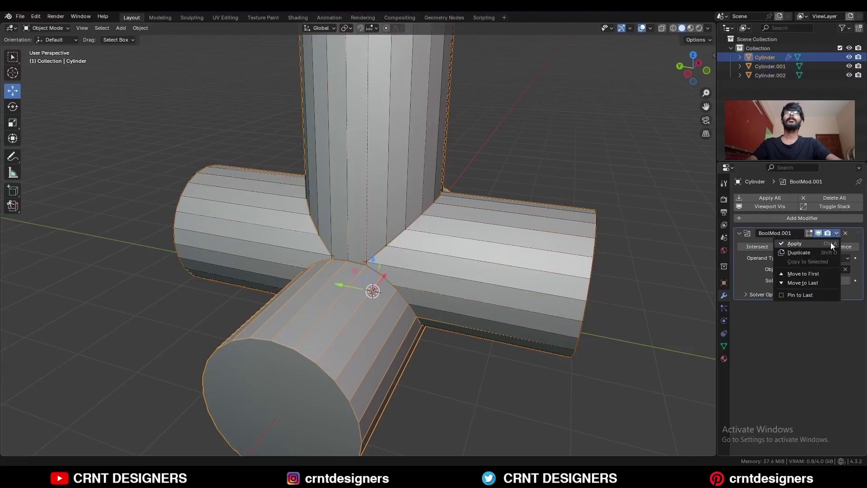
pyautogui.click(831, 243)
# Delete the leftover operand objects Cylinder.001 and Cylinder.002.
pyautogui.scroll(-3, 433, 182)
pyautogui.moveTo(432, 182); pyautogui.dragTo(406, 178, button='middle')
pyautogui.click(756, 65)
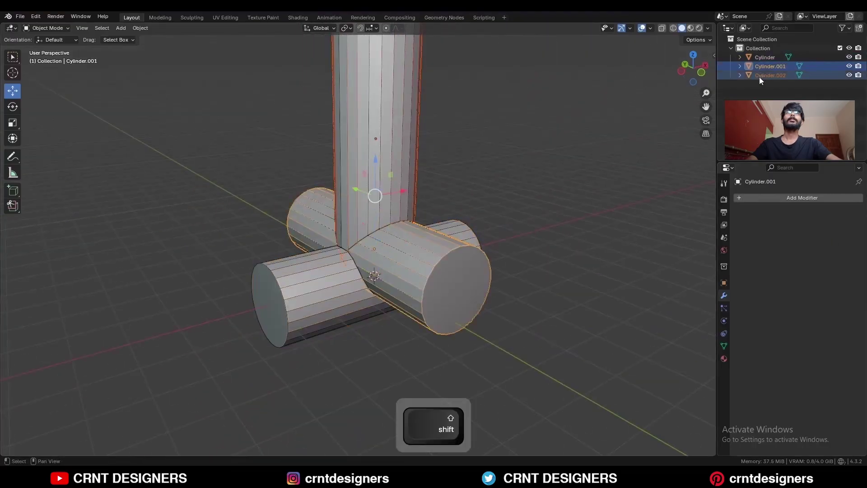
pyautogui.keyDown('ctrl'); pyautogui.click(759, 77); pyautogui.keyUp('ctrl')
pyautogui.press('x')
pyautogui.click(452, 143)
# Lower the top face of the vertical branch along Z to leave a short stub above the crossing pipes.
pyautogui.moveTo(379, 213); pyautogui.dragTo(400, 210, button='middle')
pyautogui.press('Tab')
pyautogui.moveTo(375, 138); pyautogui.dragTo(367, 110, button='middle')
pyautogui.click(367, 112)
pyautogui.press('Tab')
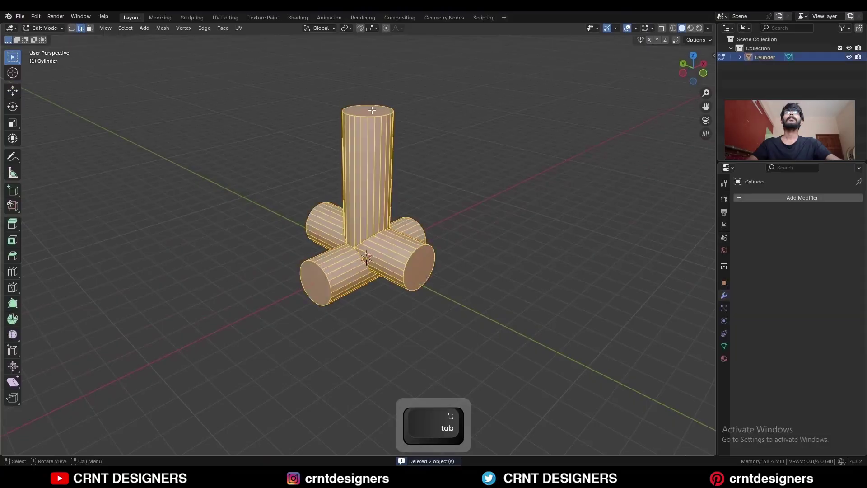
pyautogui.click(366, 112)
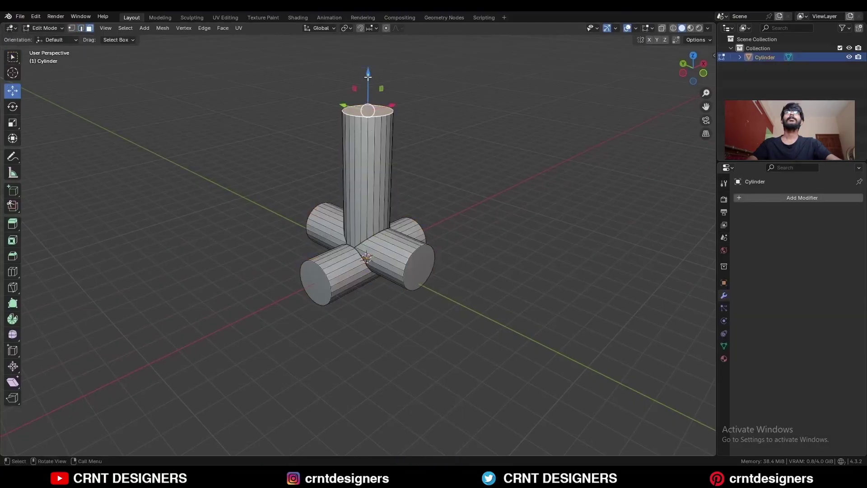
pyautogui.moveTo(368, 77); pyautogui.dragTo(388, 181)
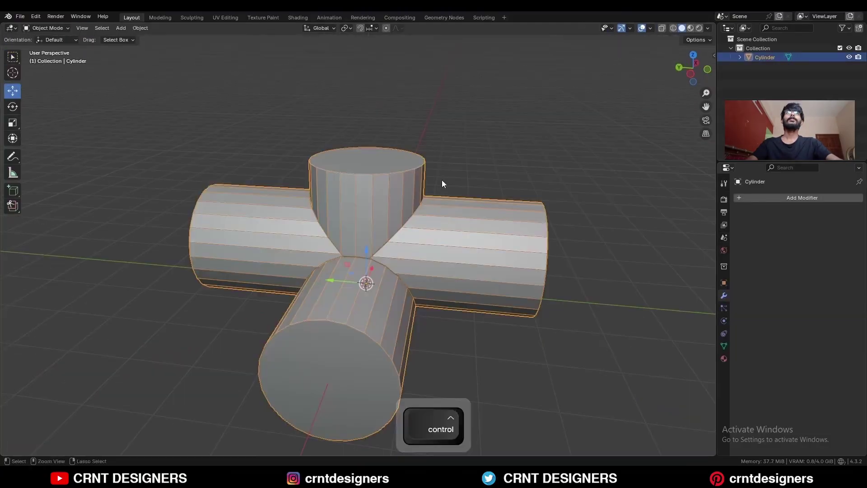
# Apply the joined pipe object's rotation and scale.
pyautogui.hotkey('ctrl', 'a')
pyautogui.click(433, 170)
pyautogui.hotkey('ctrl', 'a')
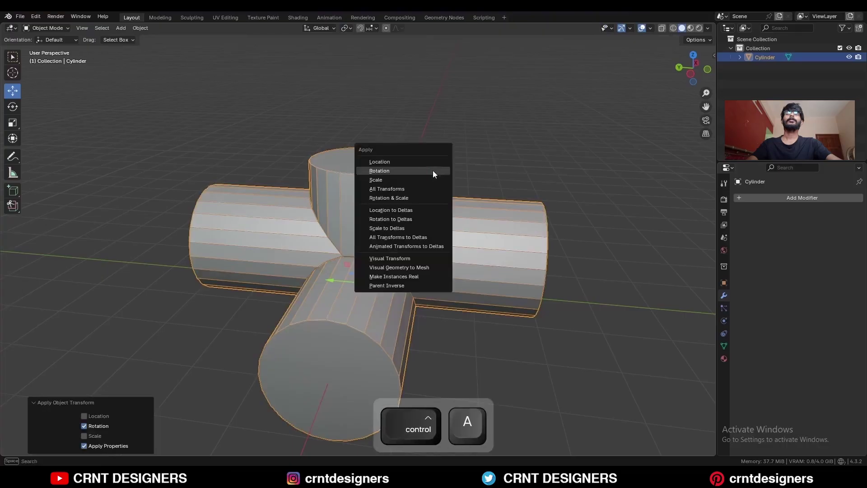
pyautogui.click(429, 180)
# Select the entire mesh in Edit Mode and symmetrize it in the -X to +X direction.
pyautogui.press('Tab')
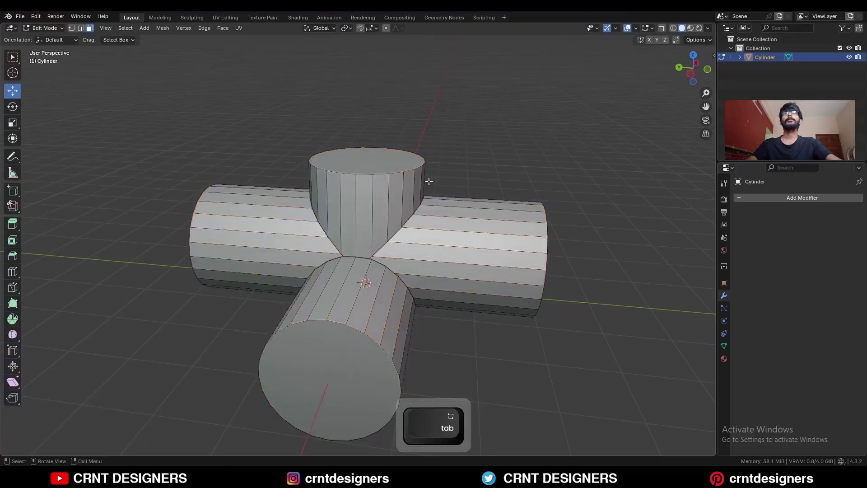
pyautogui.press('a')
pyautogui.click(162, 28)
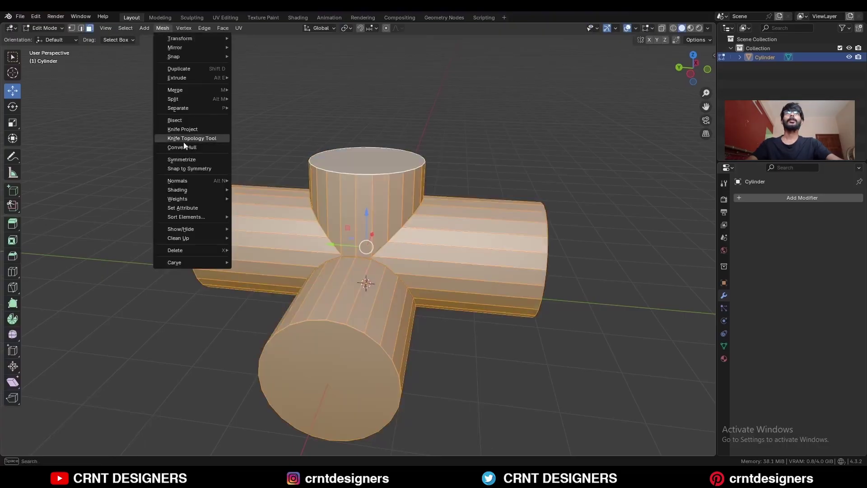
pyautogui.click(189, 161)
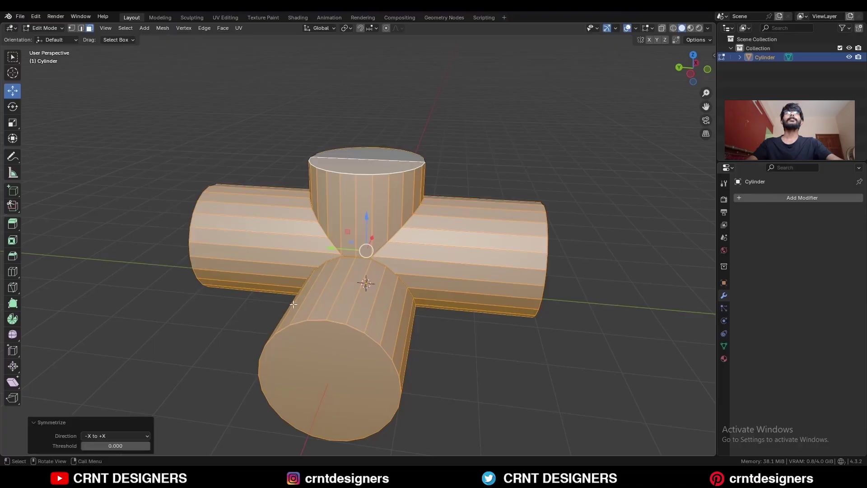
# Select the whole mesh again and symmetrize it with the direction set to -Y to +Y.
pyautogui.moveTo(416, 231); pyautogui.dragTo(323, 240, button='middle')
pyautogui.press('a')
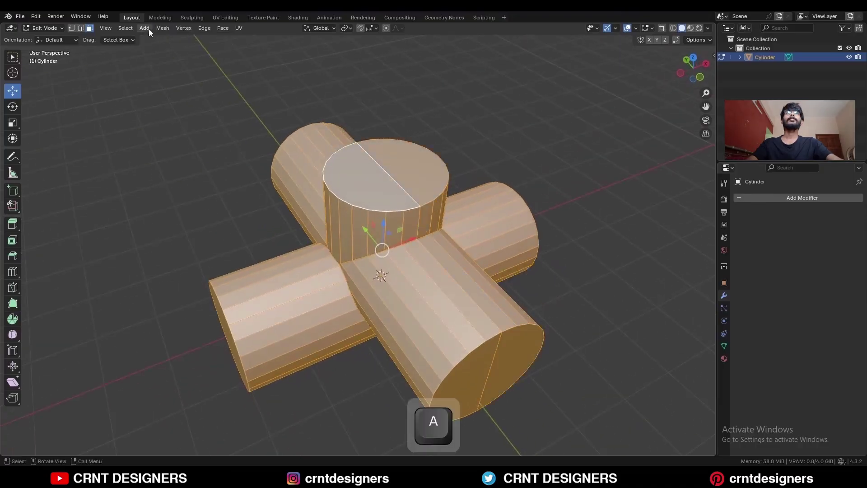
pyautogui.click(162, 28)
pyautogui.click(186, 162)
pyautogui.click(111, 437)
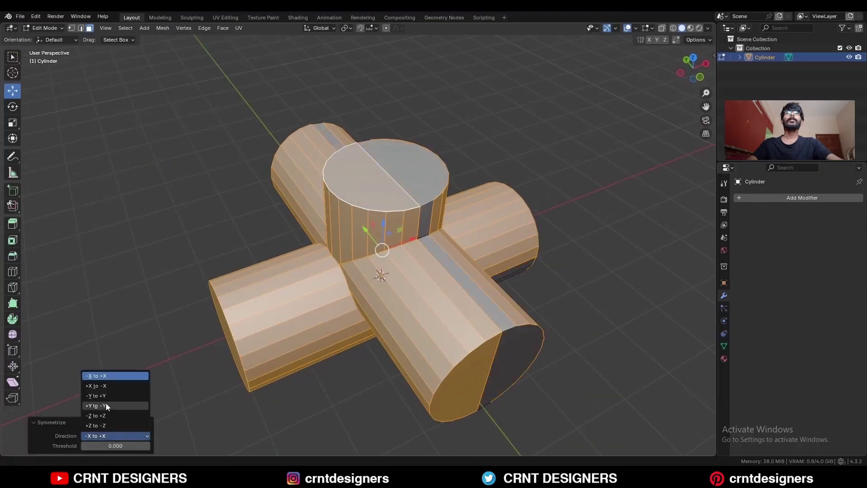
pyautogui.click(103, 397)
# Delete the faces of the mesh's positive-Y half, using top view with X-ray on.
pyautogui.hotkey('alt', 'a')
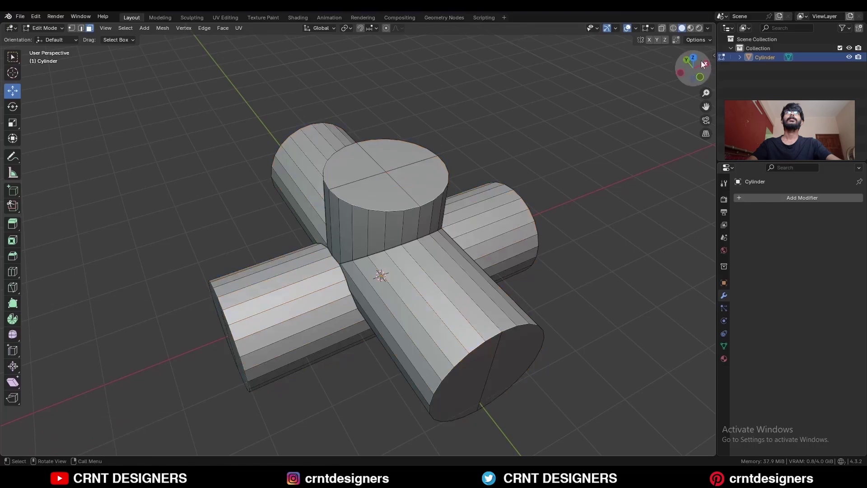
pyautogui.press('KP_7')
pyautogui.hotkey('alt', 'z')
pyautogui.scroll(-2, 592, 95)
pyautogui.moveTo(591, 86); pyautogui.dragTo(223, 246)
pyautogui.press('x')
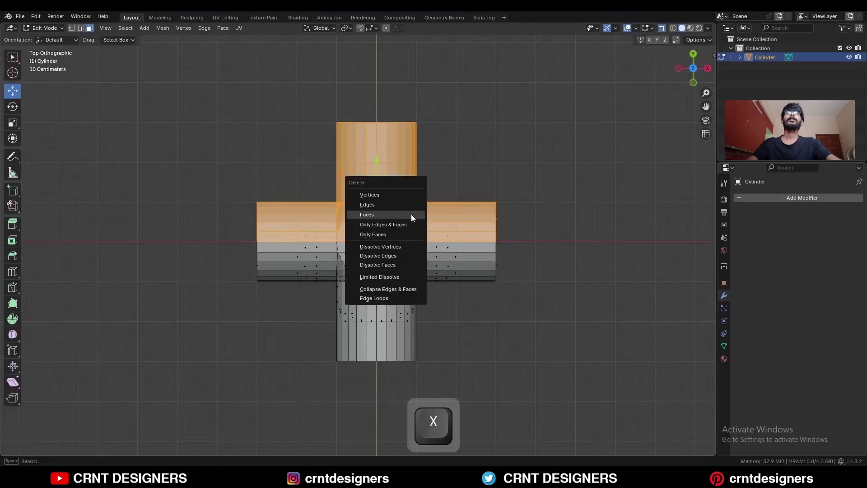
pyautogui.click(412, 218)
# Delete the faces of the remaining positive-X half to keep one quarter of the joint, and turn X-ray off.
pyautogui.moveTo(528, 204); pyautogui.dragTo(394, 366)
pyautogui.press('x')
pyautogui.click(478, 302)
pyautogui.moveTo(478, 302); pyautogui.dragTo(416, 232, button='middle')
pyautogui.hotkey('alt', 'z')
# Make a vertical knife cut through the X-axis pipe in front view, between its open end and the junction.
pyautogui.scroll(2, 452, 237)
pyautogui.moveTo(424, 265); pyautogui.dragTo(374, 270, button='middle')
pyautogui.keyDown('shift'); pyautogui.moveTo(374, 270); pyautogui.dragTo(430, 252, button='middle'); pyautogui.keyUp('shift')
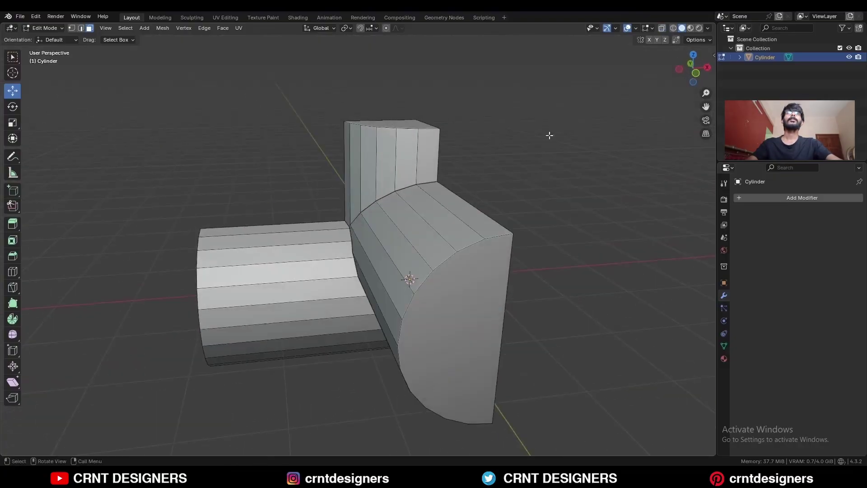
pyautogui.click(697, 73)
pyautogui.keyDown('shift'); pyautogui.moveTo(44, 203); pyautogui.dragTo(79, 181, button='middle'); pyautogui.keyUp('shift')
pyautogui.click(12, 288)
pyautogui.press('1')
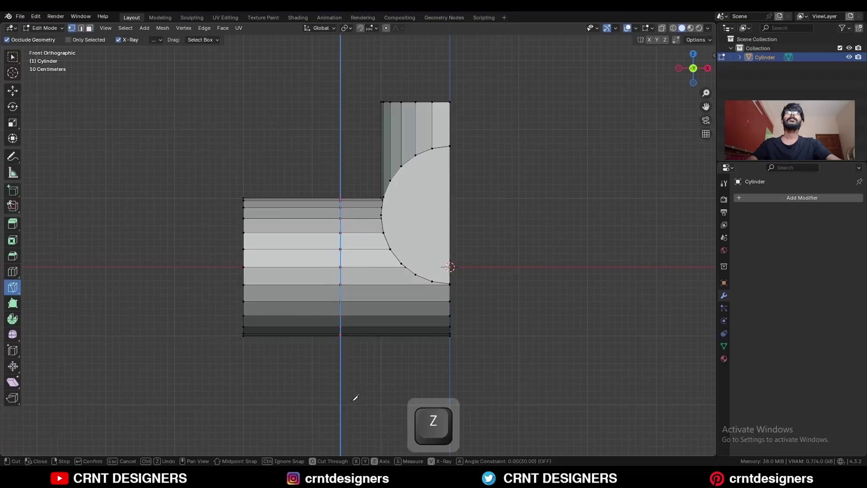
pyautogui.press('Escape')
# In left view, knife-cut a vertical line through the Y-axis pipe and a horizontal line through the upright branch.
pyautogui.click(678, 68)
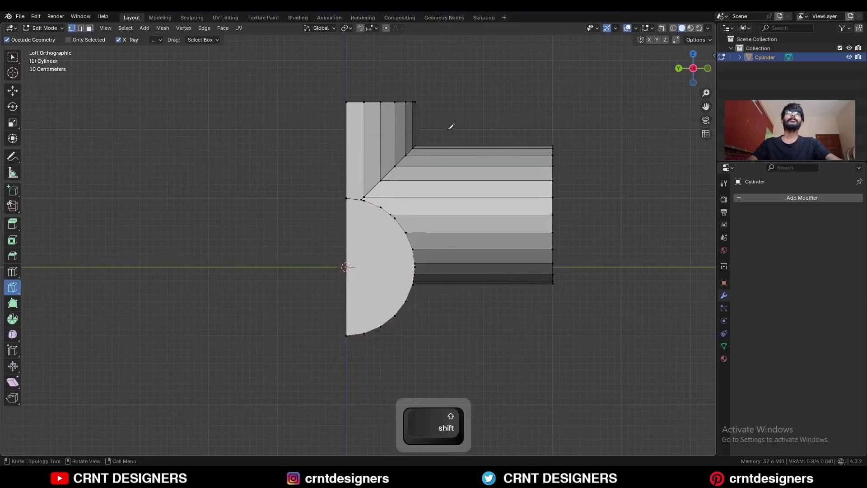
pyautogui.press('space')
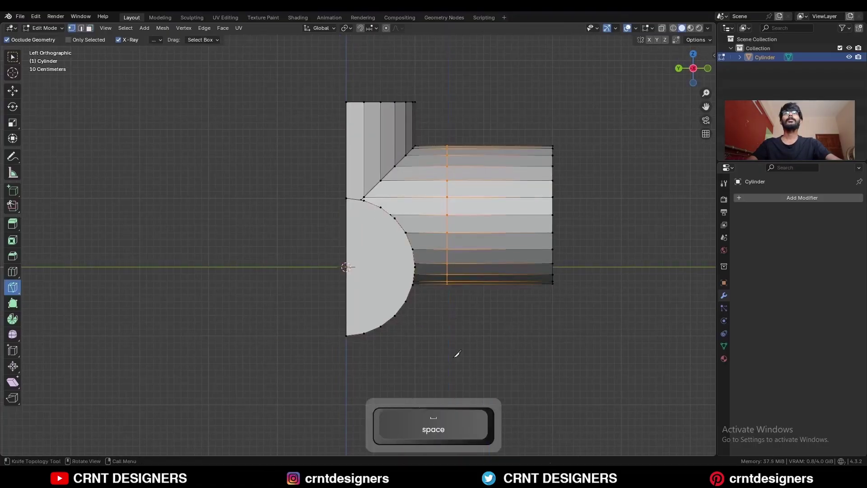
pyautogui.click(433, 125)
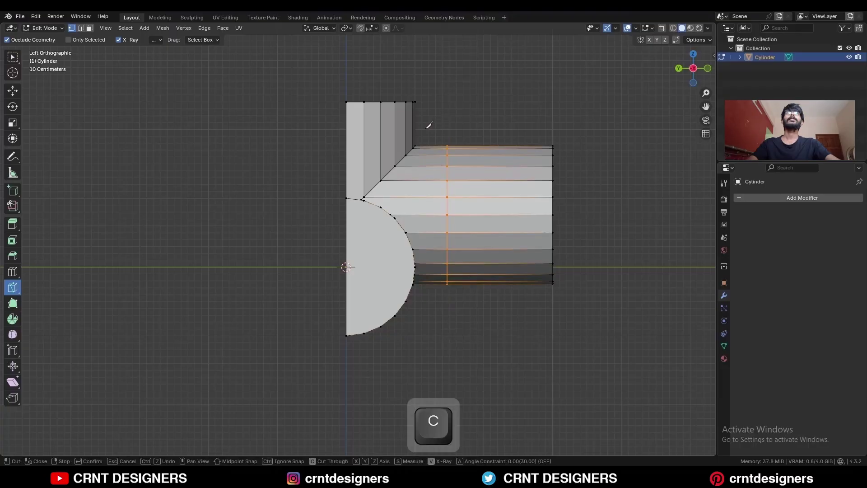
pyautogui.click(300, 128)
pyautogui.press('space')
# Merge the nearly overlapping vertices at the corner where the three pipes meet and along the seam below it.
pyautogui.moveTo(449, 117); pyautogui.dragTo(411, 145, button='middle')
pyautogui.keyDown('shift'); pyautogui.moveTo(440, 169); pyautogui.dragTo(422, 209, button='middle'); pyautogui.keyUp('shift')
pyautogui.scroll(3, 422, 208)
pyautogui.press('c')
pyautogui.scroll(3, 422, 209)
pyautogui.click(423, 220)
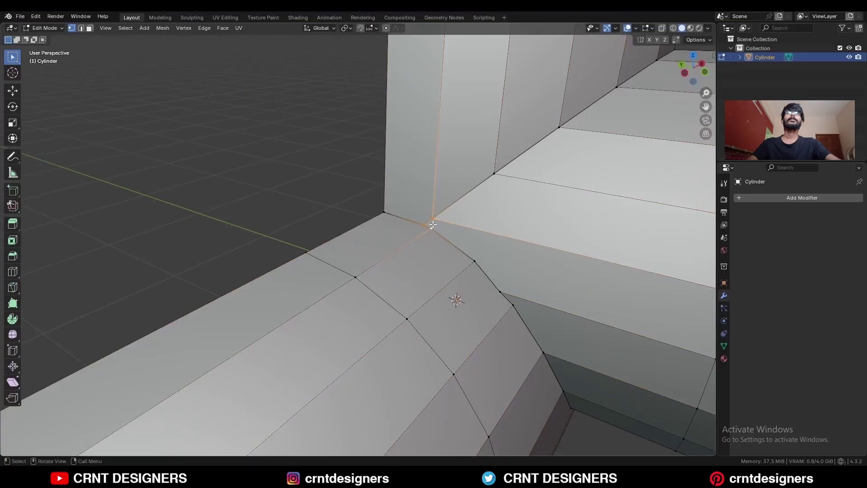
pyautogui.press('m')
pyautogui.click(423, 182)
pyautogui.click(438, 190)
pyautogui.scroll(-3, 438, 191)
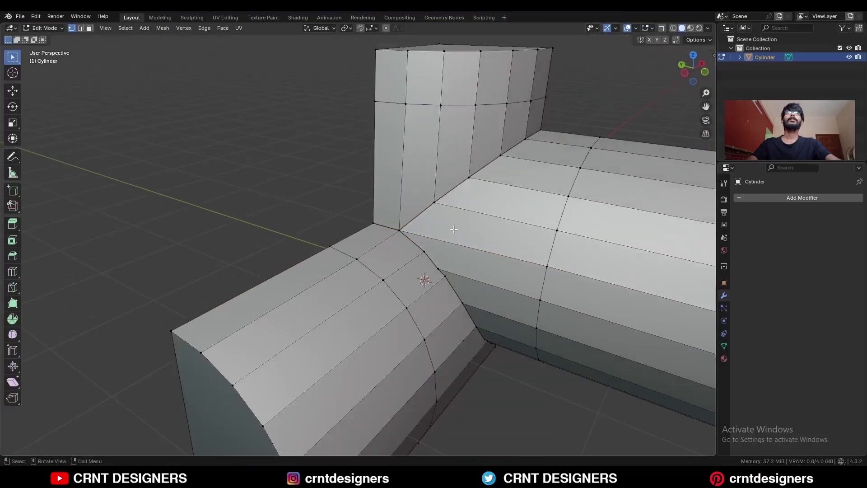
# Merge two nearly overlapping vertex pairs on the upper part of the seam between the X-axis and Y-axis pipes, using At Last.
pyautogui.moveTo(452, 221); pyautogui.dragTo(428, 207, button='middle')
pyautogui.keyDown('shift'); pyautogui.moveTo(424, 256); pyautogui.dragTo(433, 228, button='middle'); pyautogui.keyUp('shift')
pyautogui.scroll(2, 405, 217)
pyautogui.click(405, 217)
pyautogui.press('m')
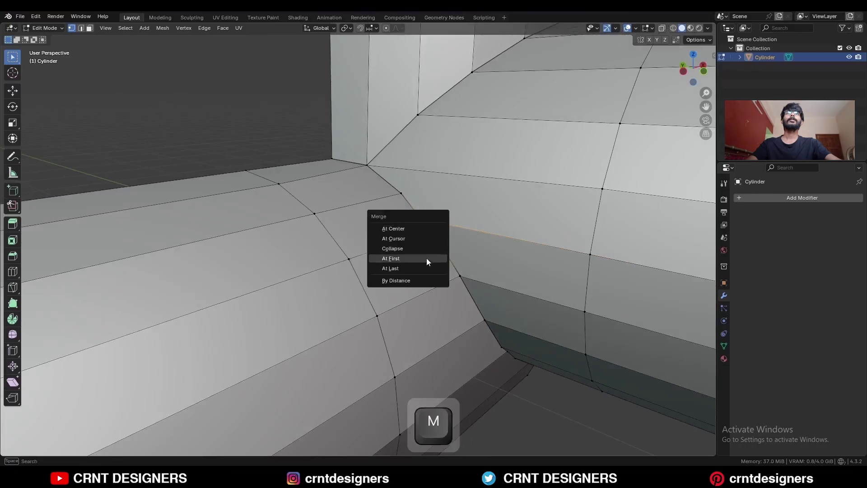
pyautogui.click(428, 268)
pyautogui.moveTo(446, 259); pyautogui.dragTo(428, 222, button='middle')
pyautogui.moveTo(427, 221)
pyautogui.keyDown('shift'); pyautogui.mouseDown(button='middle')
pyautogui.moveTo(393, 192)
pyautogui.moveTo(416, 233)
pyautogui.mouseUp(button='middle'); pyautogui.keyUp('shift')
pyautogui.moveTo(415, 233); pyautogui.dragTo(385, 204, button='middle')
pyautogui.keyDown('shift'); pyautogui.click(376, 172); pyautogui.keyUp('shift')
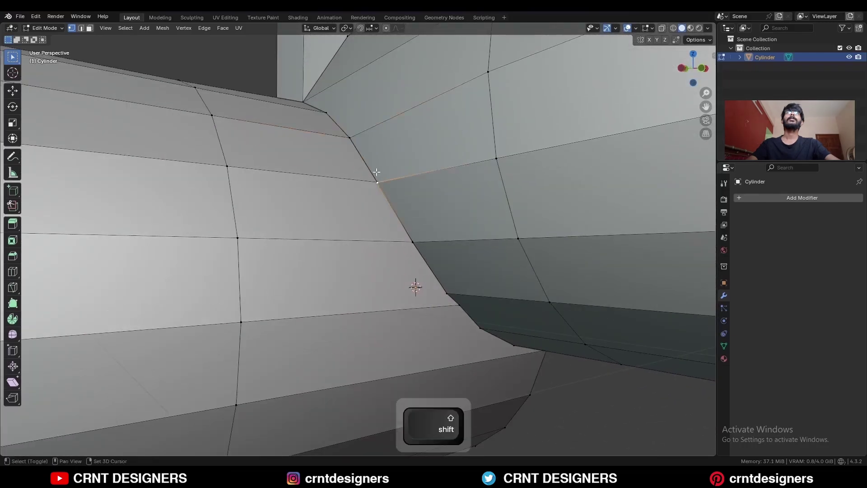
pyautogui.press('m')
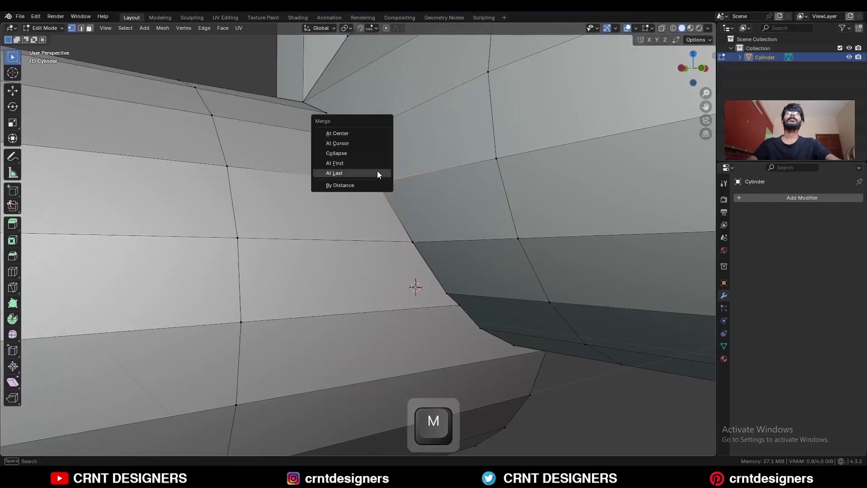
pyautogui.click(372, 131)
# Merge the neighbouring vertex pairs further down the seam between the two horizontal pipes, again using At Last.
pyautogui.keyDown('shift'); pyautogui.moveTo(373, 135); pyautogui.dragTo(358, 167, button='middle'); pyautogui.keyUp('shift')
pyautogui.click(396, 215)
pyautogui.press('m')
pyautogui.click(377, 213)
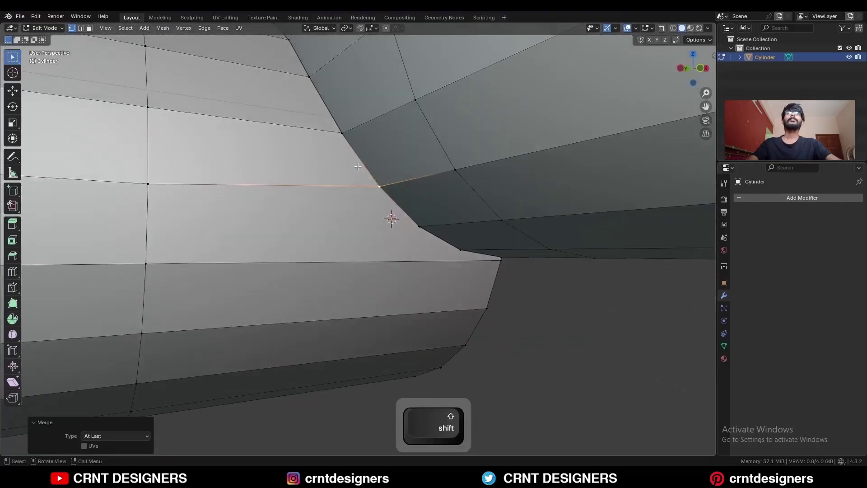
pyautogui.keyDown('shift'); pyautogui.click(335, 125); pyautogui.keyUp('shift')
pyautogui.press('m')
pyautogui.click(337, 94)
# Slide the X-axis pipe's edge vertex just below the seam's lower end down along its edge by a factor of about 0.129.
pyautogui.moveTo(422, 225); pyautogui.dragTo(516, 240, button='middle')
pyautogui.click(491, 236)
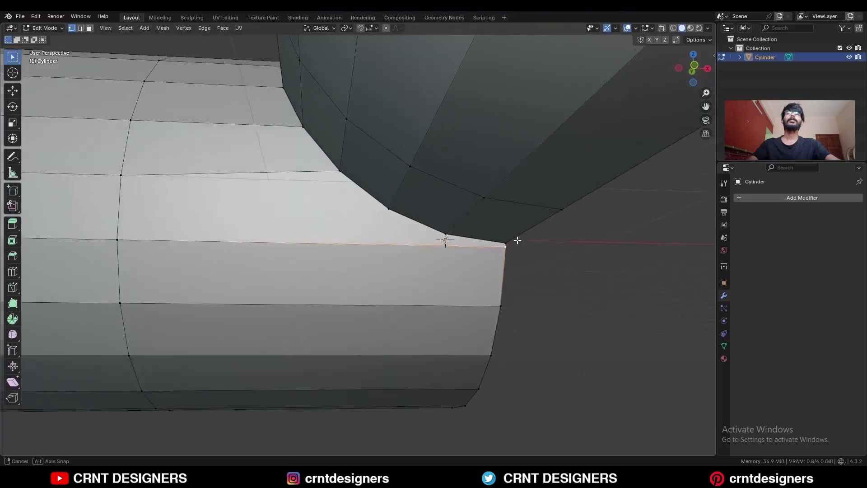
pyautogui.press('g')
pyautogui.press('g')
pyautogui.click(517, 237)
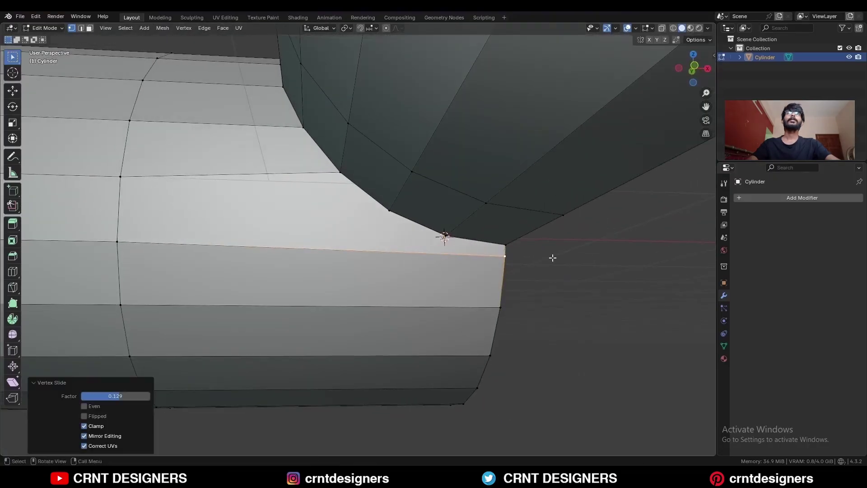
# In front view, knife-cut three vertical lines from the lower seam vertices down through the underside of the X-axis pipe.
pyautogui.click(404, 188)
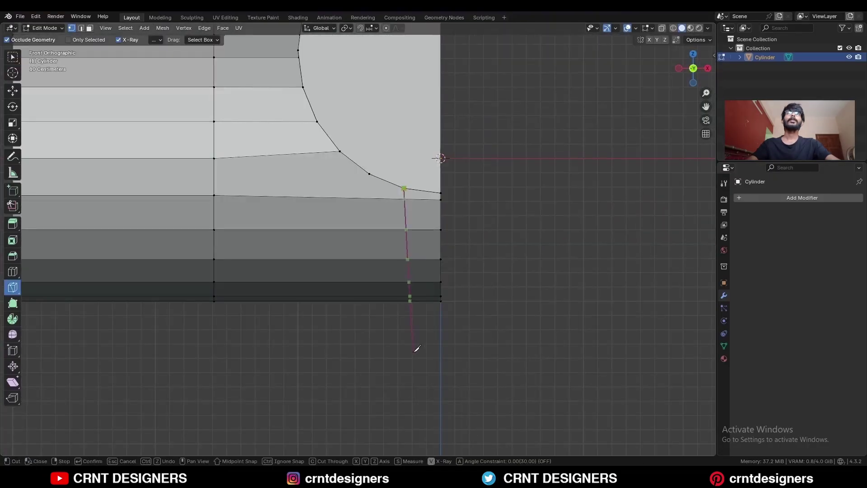
pyautogui.press('z')
pyautogui.click(408, 352)
pyautogui.press('space')
pyautogui.click(369, 174)
pyautogui.press('z')
pyautogui.click(370, 336)
pyautogui.press('space')
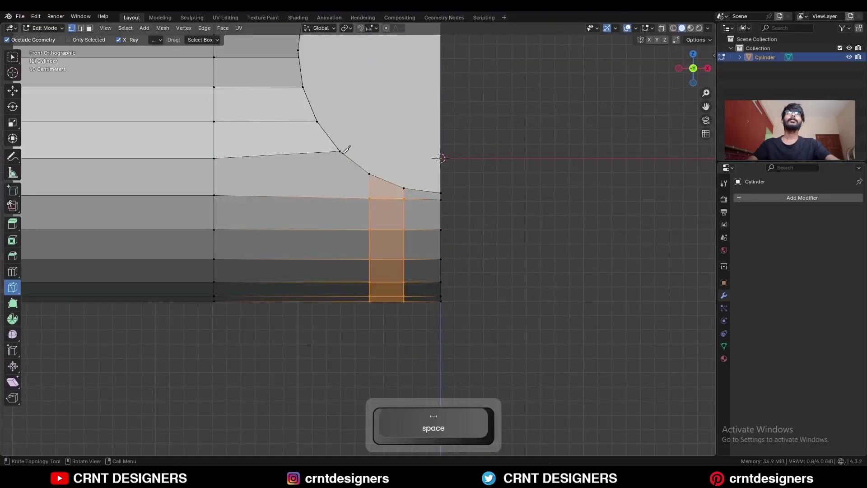
pyautogui.click(340, 152)
pyautogui.press('z')
pyautogui.click(342, 354)
pyautogui.press('space')
# Bevel all the seam edges where the pipes meet, with width 0.05 m, 2 segments, shape 1.000 and Loop Slide off.
pyautogui.moveTo(335, 262); pyautogui.dragTo(358, 247, button='middle')
pyautogui.press('w')
pyautogui.press('2')
pyautogui.hotkey('alt', 'a')
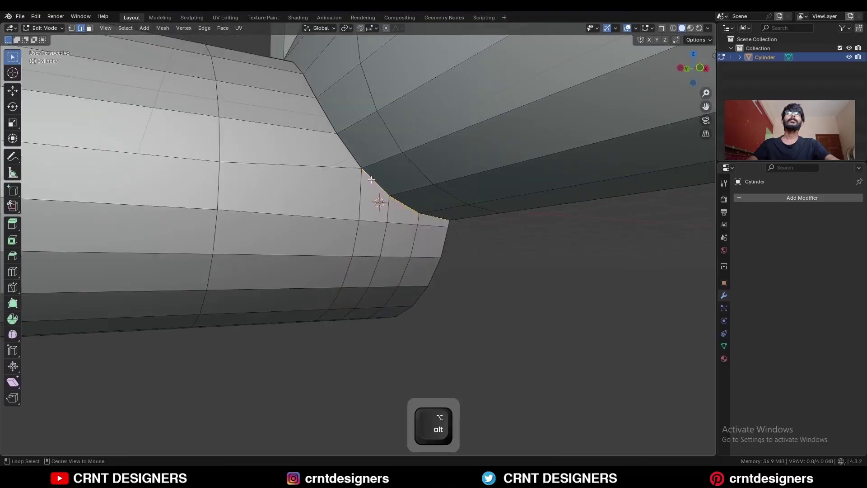
pyautogui.moveTo(408, 176); pyautogui.dragTo(303, 121, button='middle')
pyautogui.keyDown('alt'); pyautogui.keyDown('shift'); pyautogui.click(302, 121); pyautogui.keyUp('shift'); pyautogui.keyUp('alt')
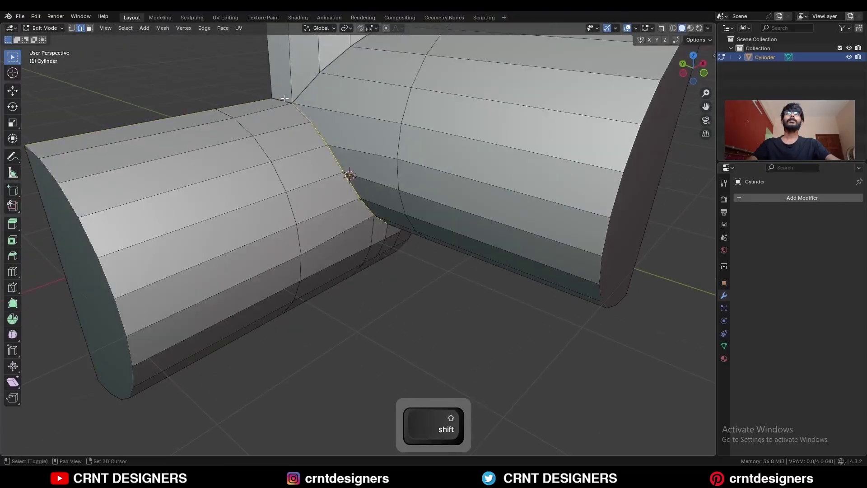
pyautogui.moveTo(272, 94); pyautogui.dragTo(331, 173, button='middle')
pyautogui.moveTo(365, 136); pyautogui.dragTo(438, 150, button='middle')
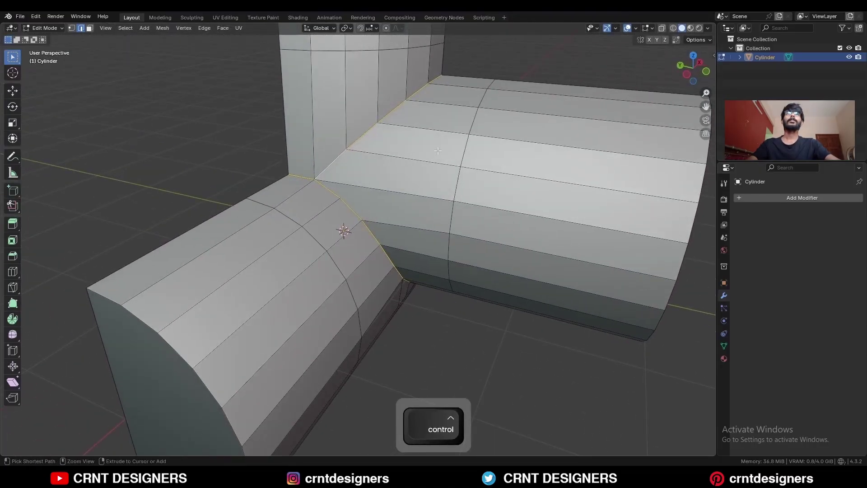
pyautogui.hotkey('ctrl', 'b')
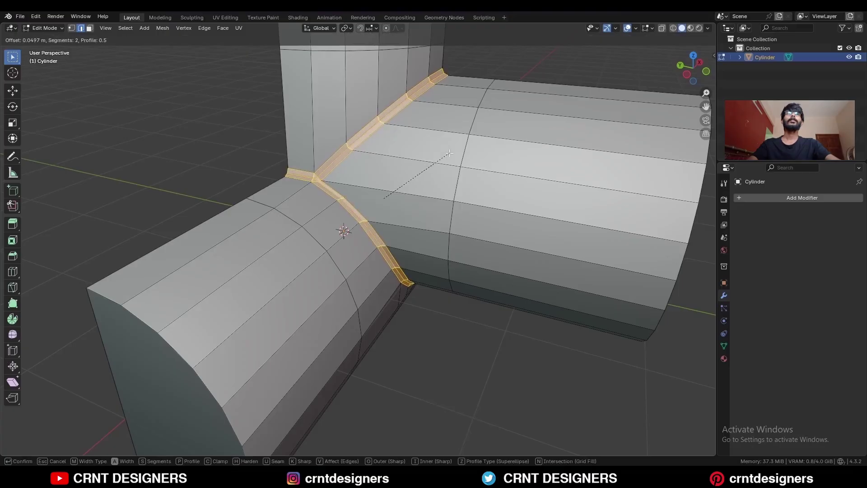
pyautogui.click(450, 153)
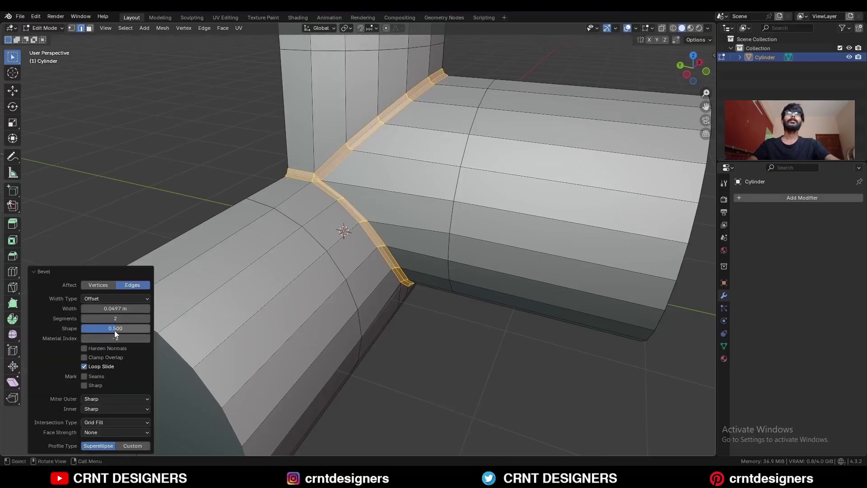
pyautogui.moveTo(115, 330); pyautogui.dragTo(151, 330)
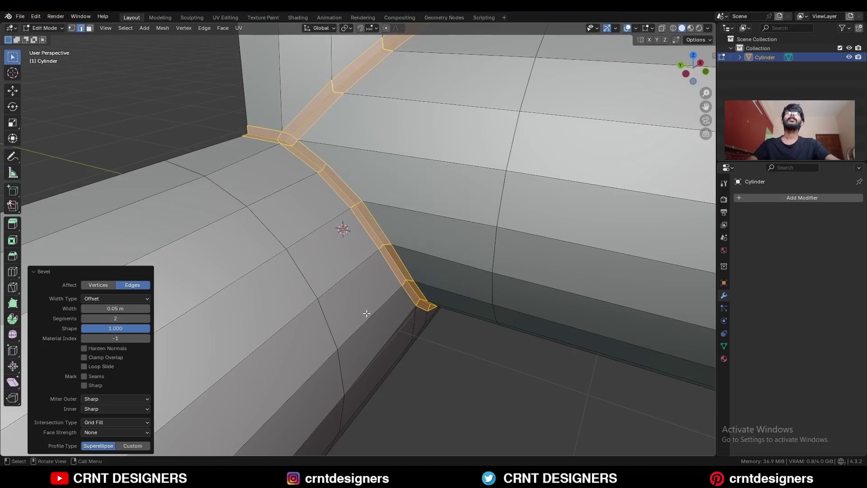
pyautogui.moveTo(367, 314); pyautogui.dragTo(408, 324, button='middle')
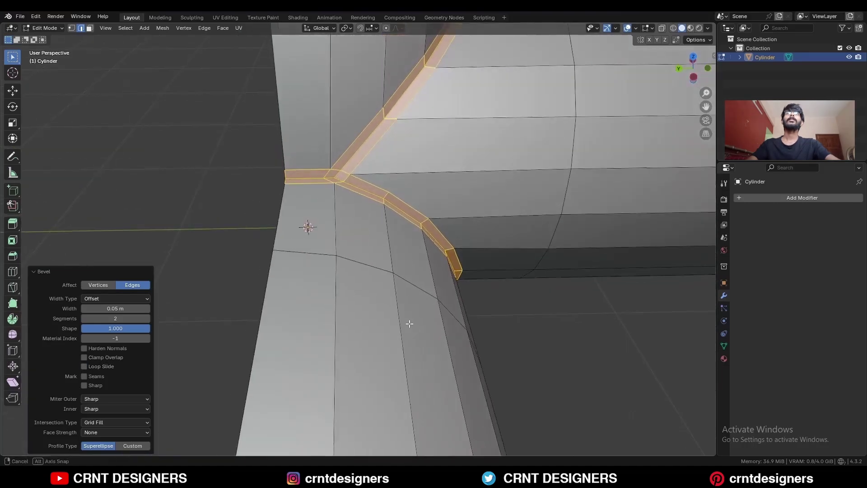
# Slide the X-axis pipe vertices just below the beveled seam down their edges to widen the gap to the bevel.
pyautogui.press('g')
pyautogui.press('g')
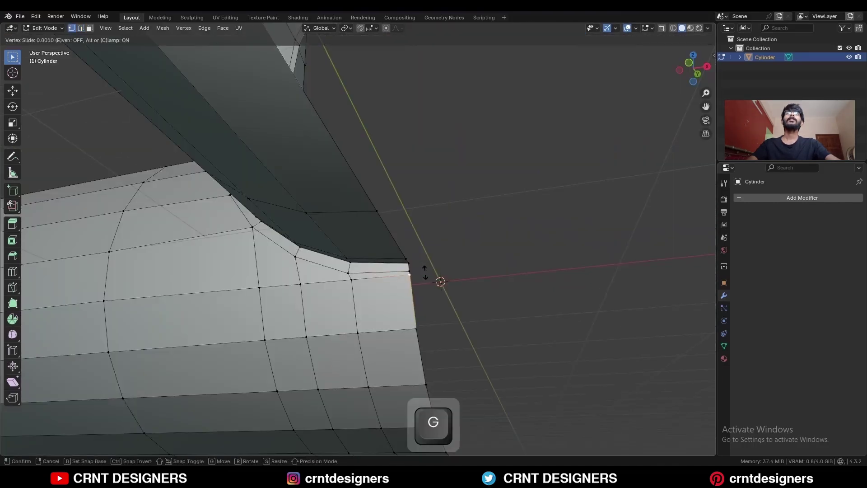
pyautogui.click(426, 280)
pyautogui.click(410, 271)
pyautogui.press('g')
pyautogui.press('g')
pyautogui.click(411, 275)
pyautogui.click(351, 281)
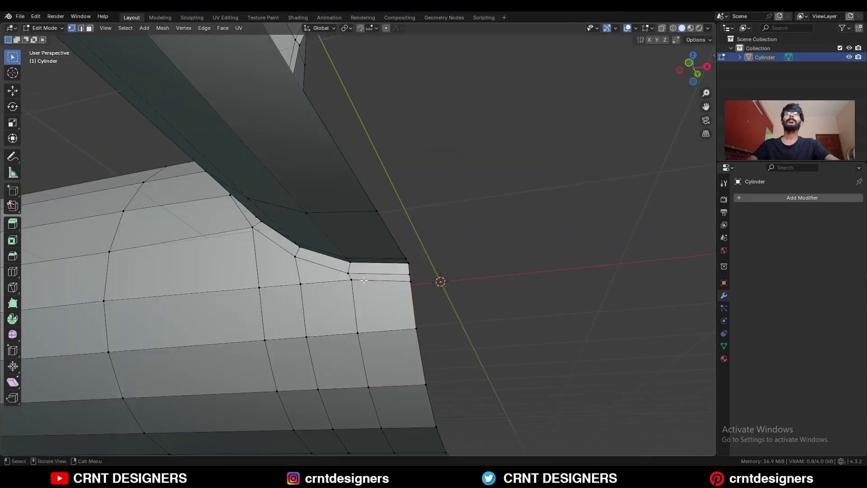
pyautogui.press('g')
pyautogui.press('g')
pyautogui.click(352, 290)
pyautogui.click(302, 284)
pyautogui.press('g')
pyautogui.press('g')
pyautogui.click(302, 289)
pyautogui.click(412, 282)
pyautogui.press('g')
pyautogui.press('g')
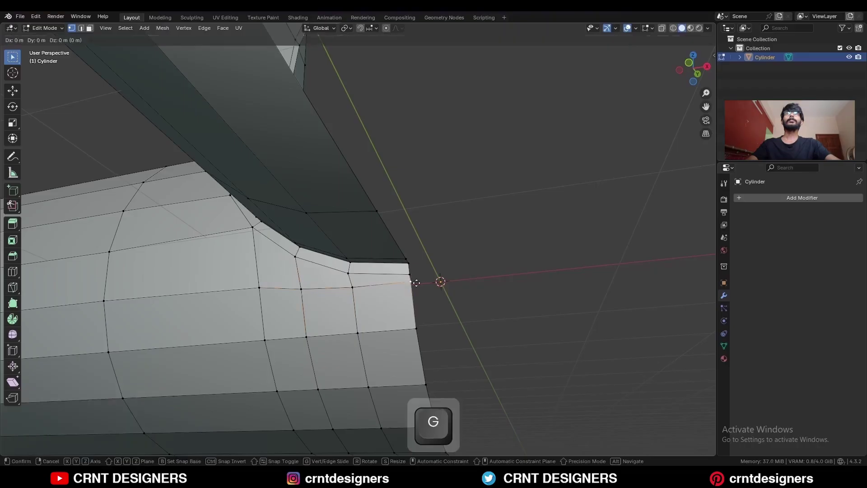
pyautogui.click(414, 288)
pyautogui.click(444, 257)
pyautogui.moveTo(443, 257); pyautogui.dragTo(463, 289, button='middle')
# Add a centred loop cut on the Y-axis pipe beside the upper seam and connect its lower end to the adjacent seam vertex.
pyautogui.hotkey('ctrl', 'z')
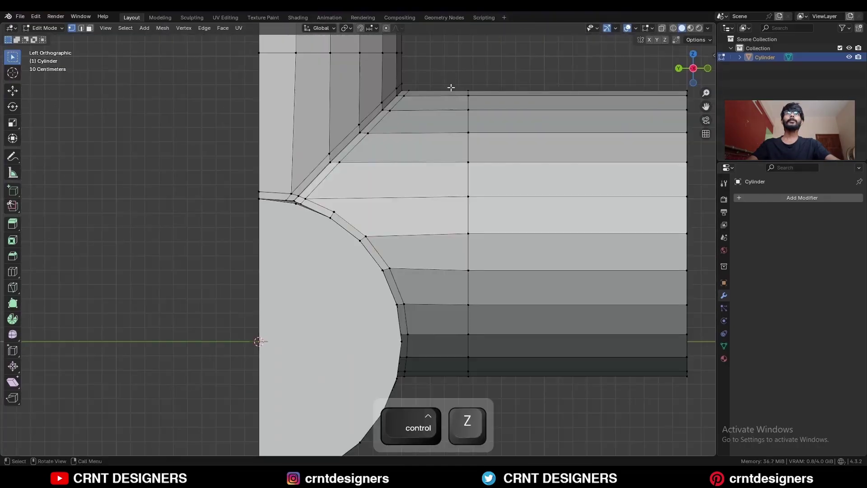
pyautogui.hotkey('ctrl', 'r')
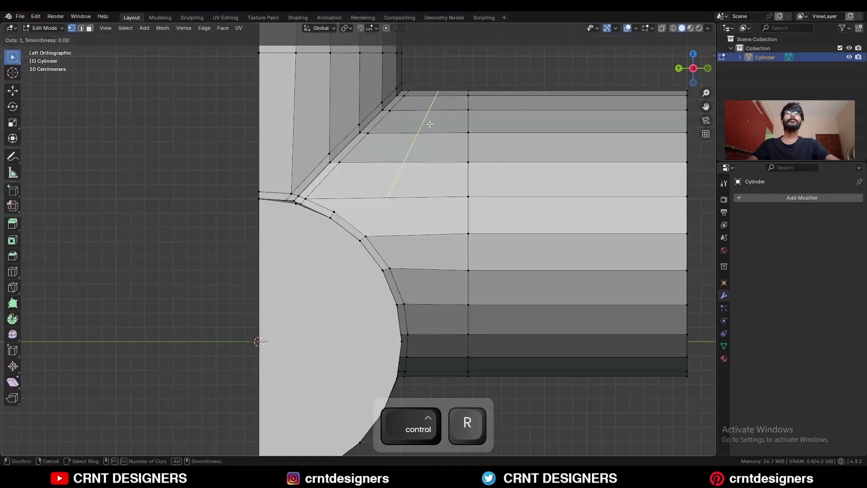
pyautogui.click(429, 124)
pyautogui.click(429, 124)
pyautogui.press('1')
pyautogui.click(386, 198)
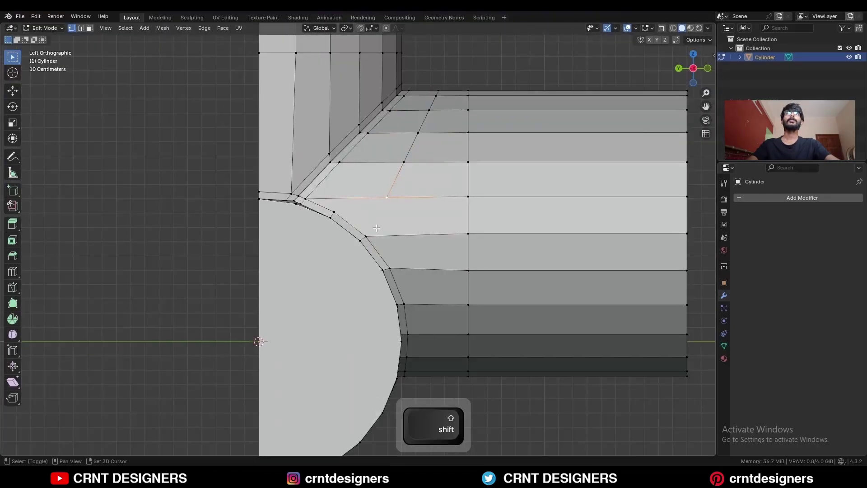
pyautogui.press('j')
pyautogui.click(398, 172)
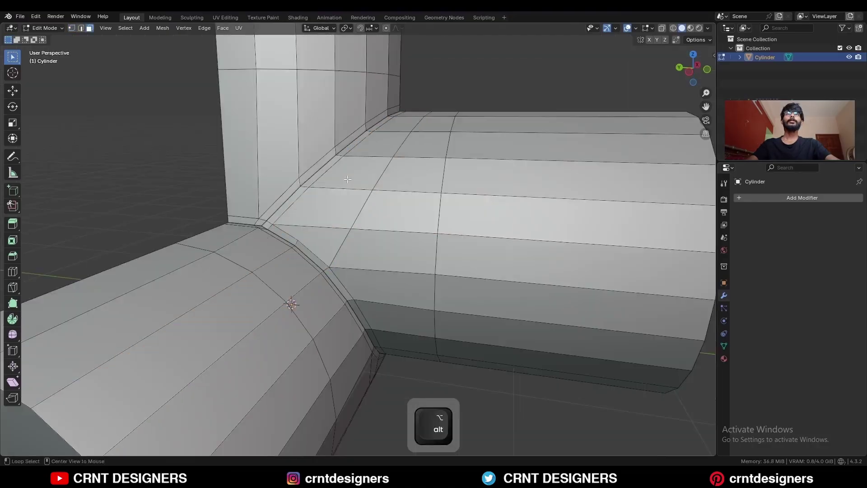
# Examine how the face loops run around the beveled seam and the adjoining Y-axis pipe.
pyautogui.keyDown('alt'); pyautogui.click(350, 173); pyautogui.keyUp('alt')
pyautogui.scroll(-2, 345, 181)
pyautogui.moveTo(350, 176)
pyautogui.mouseDown(button='middle')
pyautogui.moveTo(342, 194)
pyautogui.moveTo(361, 181)
pyautogui.mouseUp(button='middle')
pyautogui.keyDown('alt'); pyautogui.click(357, 253); pyautogui.keyUp('alt')
pyautogui.click(367, 208)
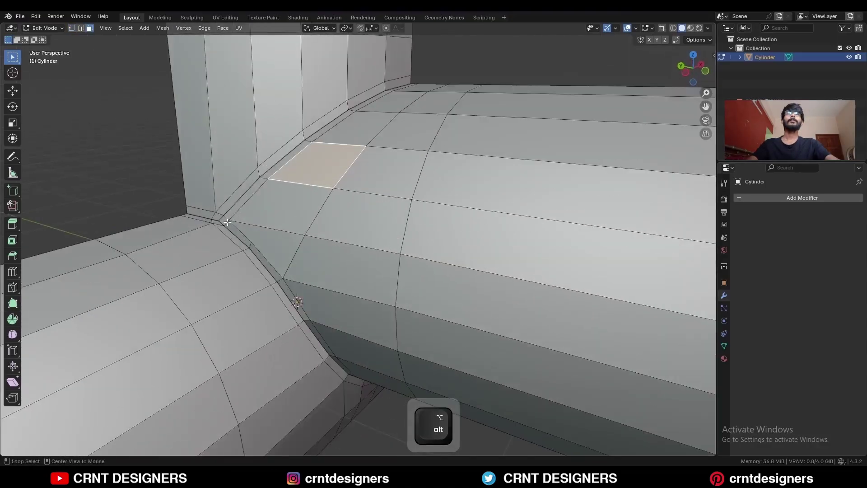
pyautogui.keyDown('alt'); pyautogui.click(221, 219); pyautogui.keyUp('alt')
pyautogui.keyDown('alt'); pyautogui.click(220, 216); pyautogui.keyUp('alt')
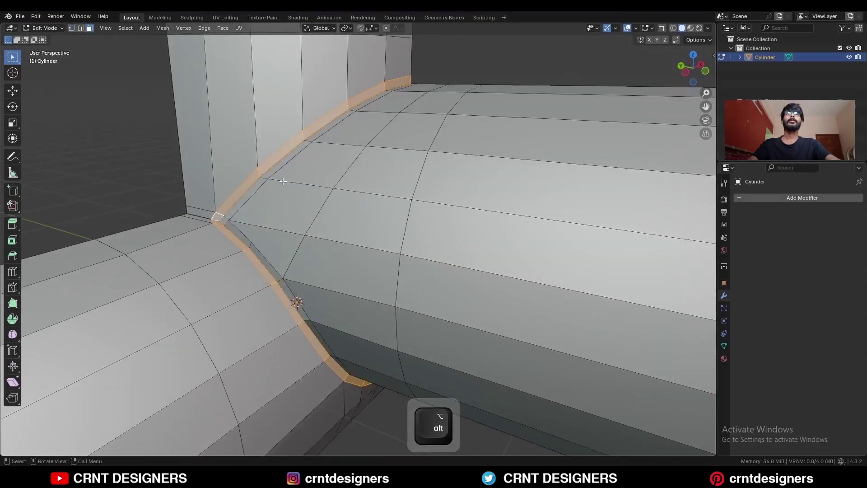
pyautogui.click(283, 182)
# Add one centred loop cut near the junction on the X-axis pipe and another on the upright branch.
pyautogui.keyDown('shift'); pyautogui.moveTo(283, 181); pyautogui.dragTo(351, 204, button='middle'); pyautogui.keyUp('shift')
pyautogui.keyDown('shift'); pyautogui.moveTo(350, 205); pyautogui.dragTo(377, 78, button='middle'); pyautogui.keyUp('shift')
pyautogui.hotkey('ctrl', 'r')
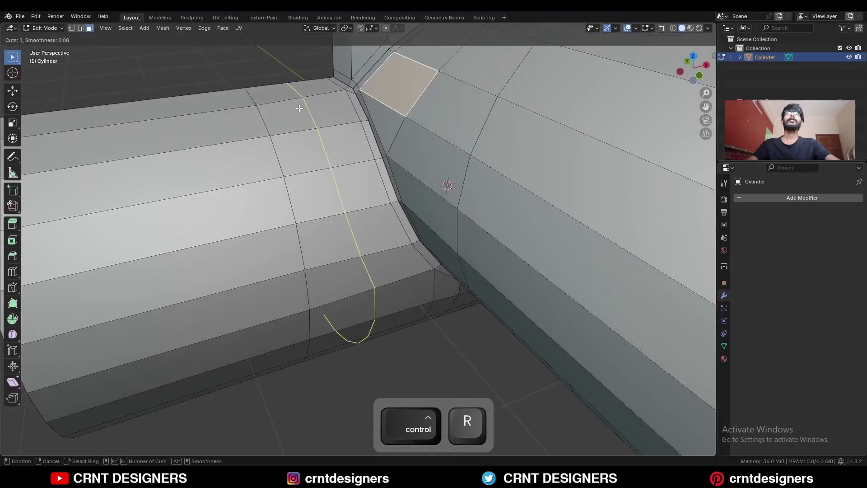
pyautogui.click(300, 108)
pyautogui.rightClick(300, 108)
pyautogui.scroll(-4, 425, 110)
pyautogui.moveTo(426, 111); pyautogui.dragTo(460, 134, button='middle')
pyautogui.hotkey('ctrl', 'r')
pyautogui.click(418, 118)
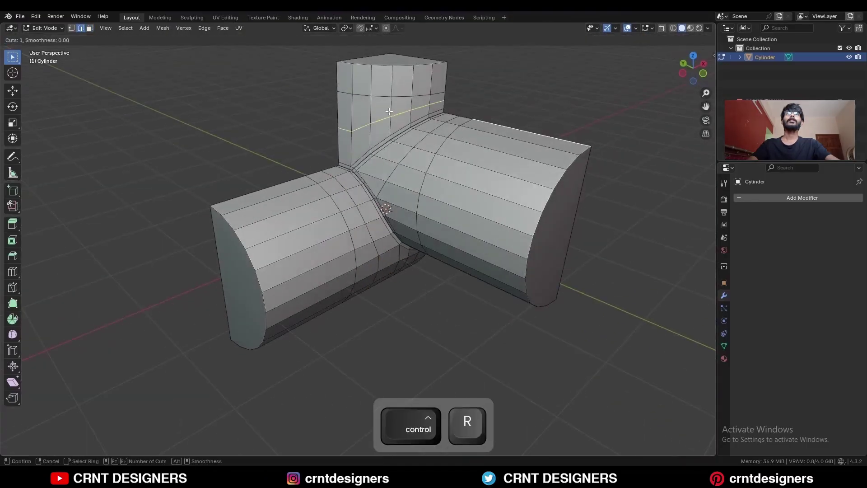
pyautogui.rightClick(418, 119)
pyautogui.click(510, 110)
# Delete the end cap faces of the two horizontal pipes and the upright branch.
pyautogui.keyDown('shift'); pyautogui.moveTo(511, 110); pyautogui.dragTo(458, 123, button='middle'); pyautogui.keyUp('shift')
pyautogui.press('3')
pyautogui.click(518, 247)
pyautogui.keyDown('shift'); pyautogui.click(174, 310); pyautogui.keyUp('shift')
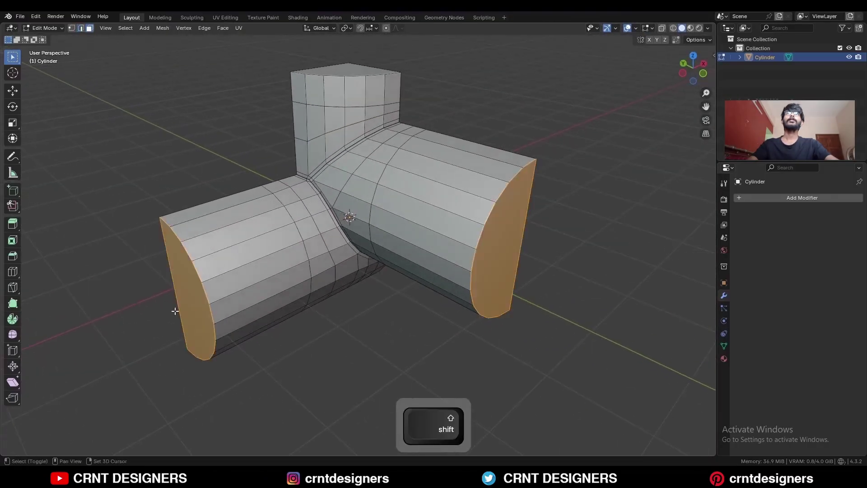
pyautogui.moveTo(174, 310); pyautogui.dragTo(382, 129, button='middle')
pyautogui.moveTo(367, 67); pyautogui.dragTo(360, 151, button='middle')
pyautogui.press('x')
pyautogui.click(473, 113)
# Add a level 2 Subdivision modifier to the cylinder in Object Mode and shade it smooth.
pyautogui.press('Tab')
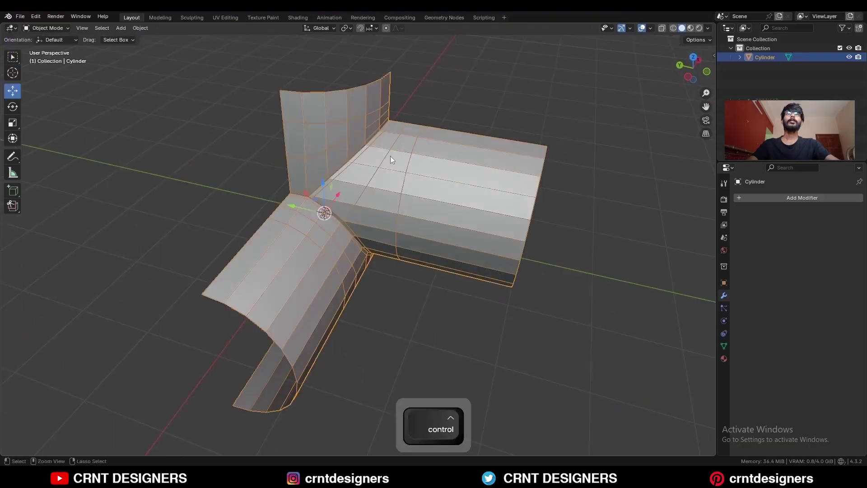
pyautogui.hotkey('ctrl', '2')
pyautogui.rightClick(414, 142)
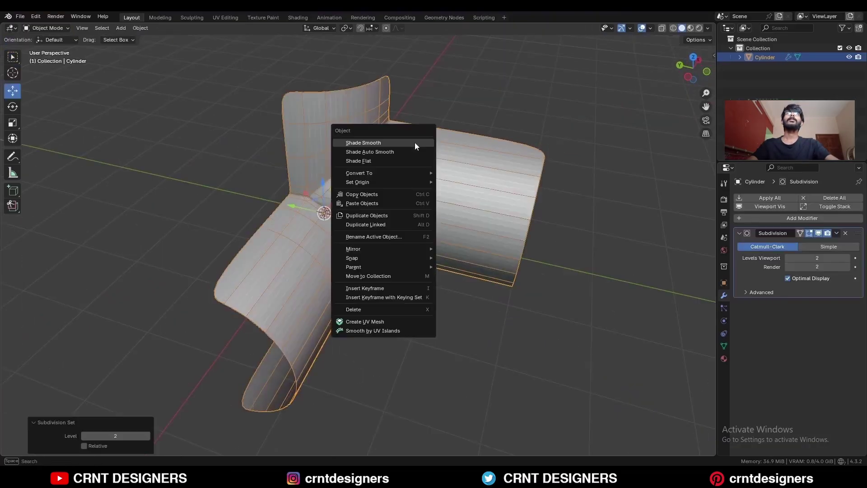
pyautogui.click(413, 142)
# In Edit Mode, add one centred loop cut on the outer section of the Y-axis pipe and one on the X-axis pipe.
pyautogui.press('Tab')
pyautogui.scroll(4, 474, 162)
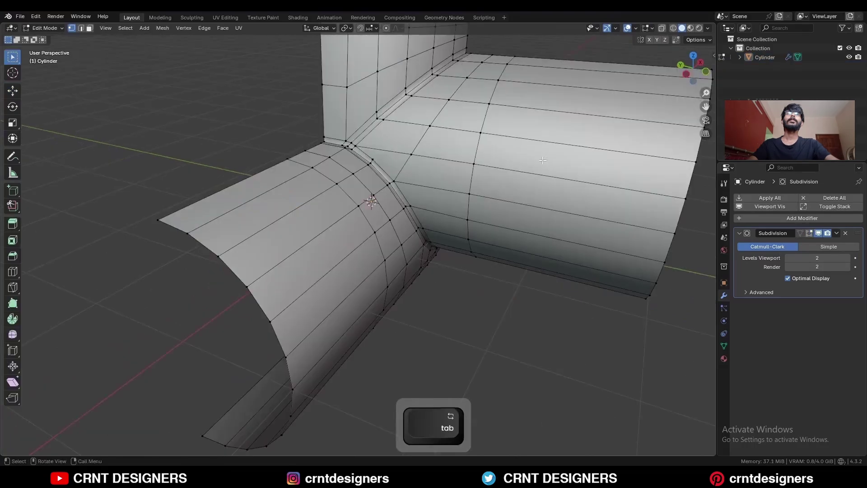
pyautogui.hotkey('ctrl', 'r')
pyautogui.click(543, 149)
pyautogui.rightClick(543, 149)
pyautogui.hotkey('ctrl', 'r')
pyautogui.click(294, 208)
pyautogui.rightClick(294, 207)
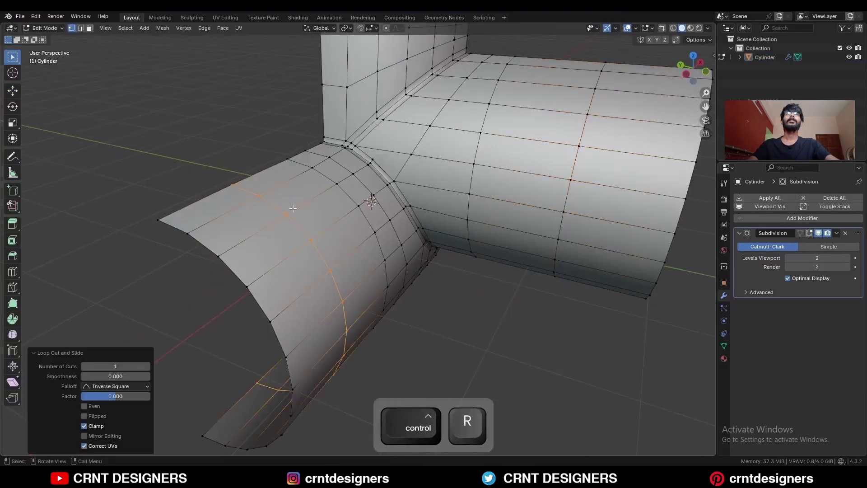
# Symmetrize the whole mesh from -Y to +Y and across the X axis to rebuild the full junction.
pyautogui.scroll(-4, 353, 187)
pyautogui.moveTo(408, 171); pyautogui.dragTo(455, 139, button='middle')
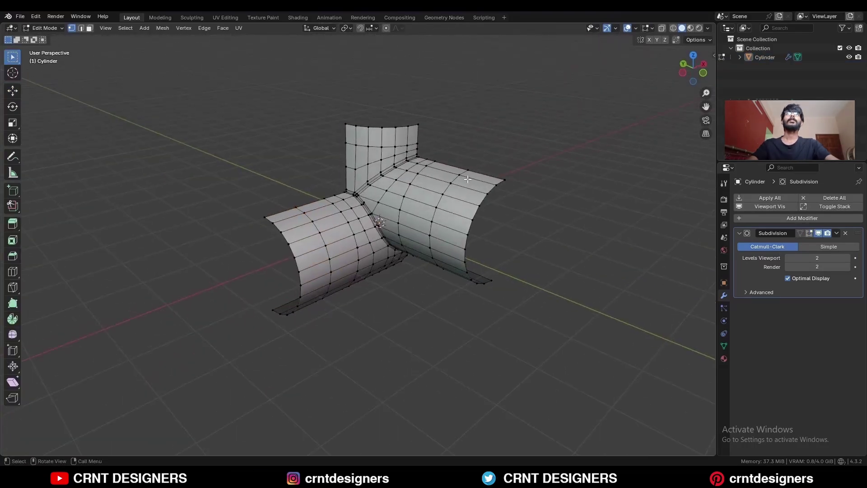
pyautogui.press('a')
pyautogui.click(162, 28)
pyautogui.click(189, 164)
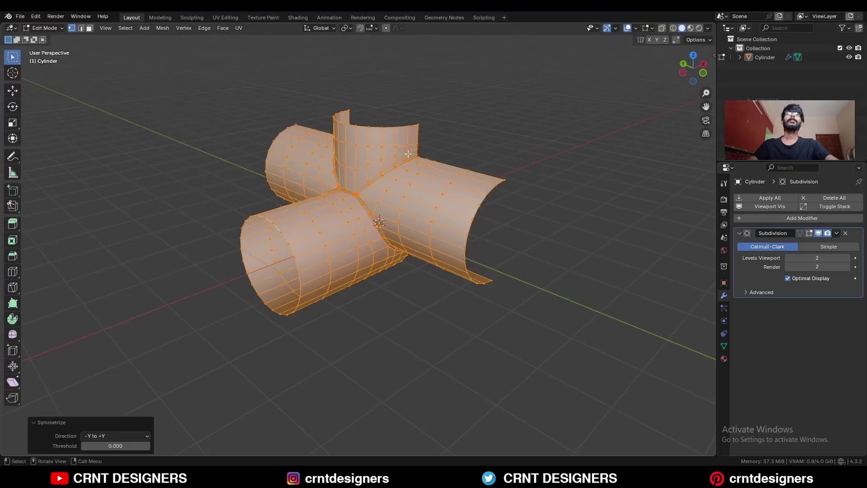
pyautogui.press('a')
pyautogui.click(163, 28)
pyautogui.click(182, 160)
pyautogui.click(538, 233)
# In left view, knife-cut a slanted line through the negative-Y side of the Y-axis pipe near its open end.
pyautogui.moveTo(537, 233); pyautogui.dragTo(574, 203, button='middle')
pyautogui.press('2')
pyautogui.press('ctrl+KP_3')
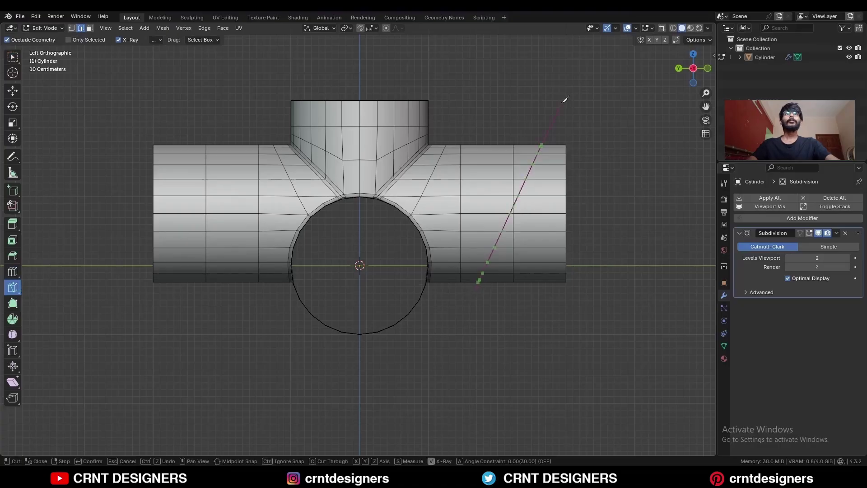
pyautogui.press('space')
pyautogui.press('2')
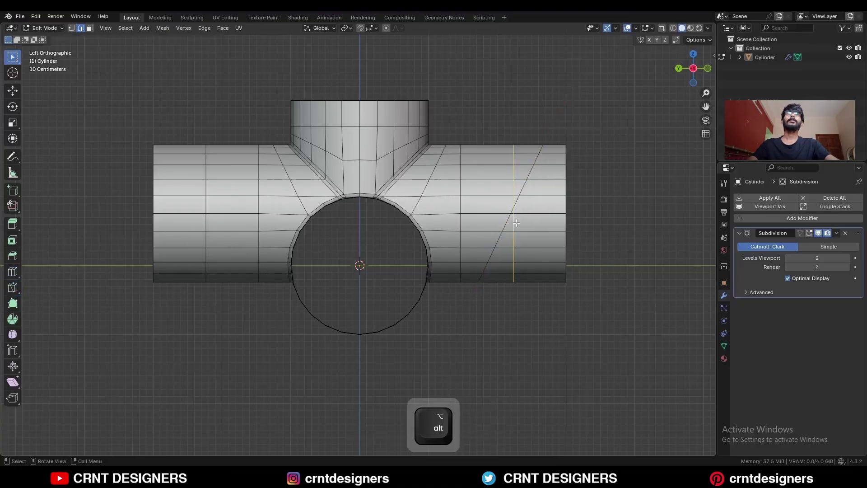
# Dissolve the straight edge loop crossing the slanted cut and delete the faces beyond the cut on the negative-Y pipe.
pyautogui.hotkey('ctrl', 'x')
pyautogui.press('3')
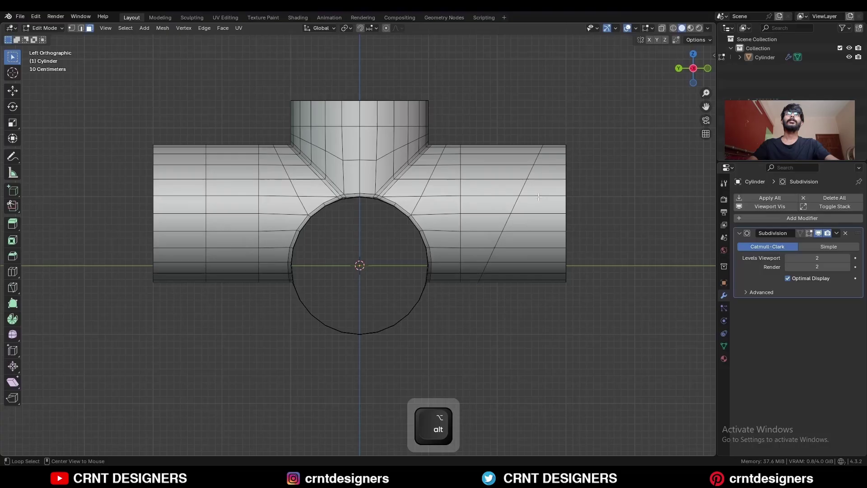
pyautogui.keyDown('alt'); pyautogui.click(538, 197); pyautogui.keyUp('alt')
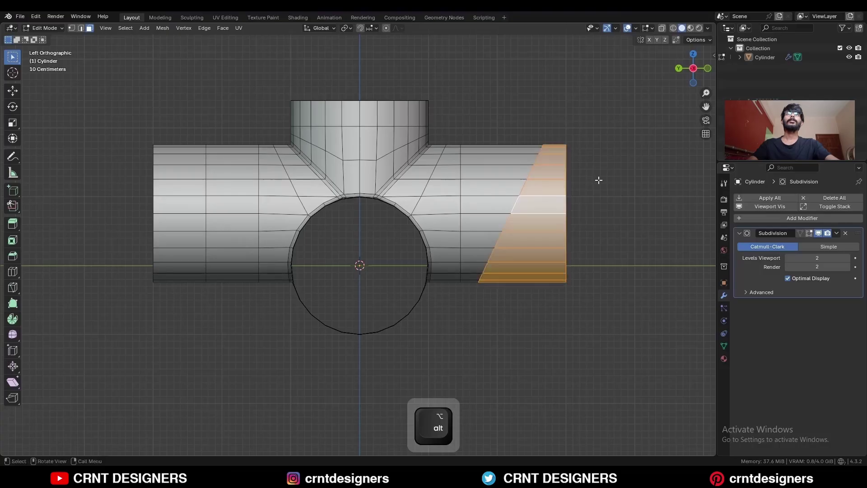
pyautogui.press('x')
pyautogui.click(600, 180)
pyautogui.press('2')
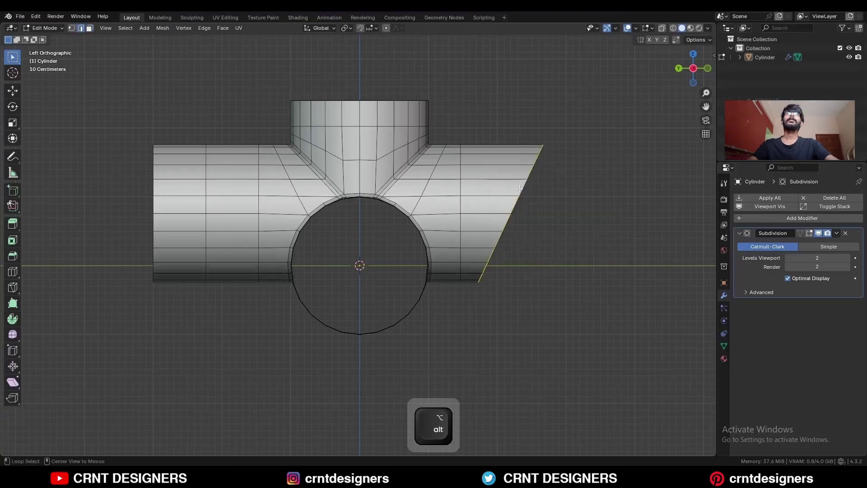
# Fill the slanted negative-Y opening with a face and symmetrize the whole mesh across the X axis.
pyautogui.press('f')
pyautogui.scroll(-2, 596, 163)
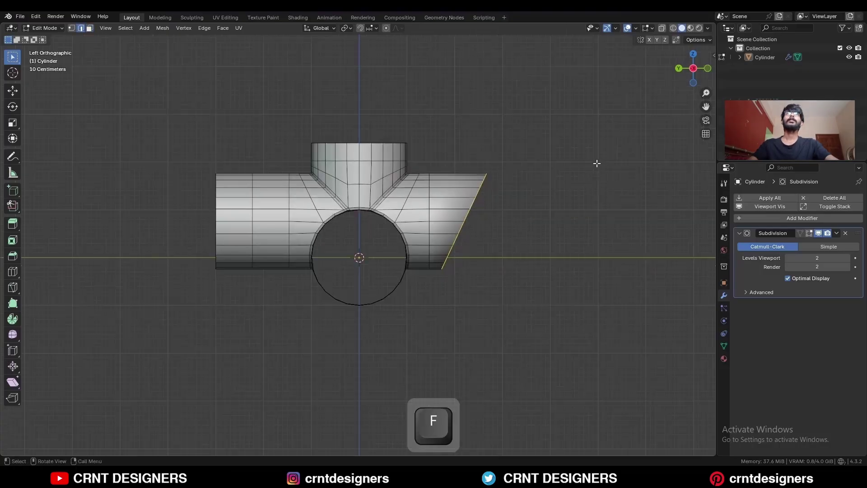
pyautogui.moveTo(596, 162); pyautogui.dragTo(527, 195, button='middle')
pyautogui.press('a')
pyautogui.click(162, 28)
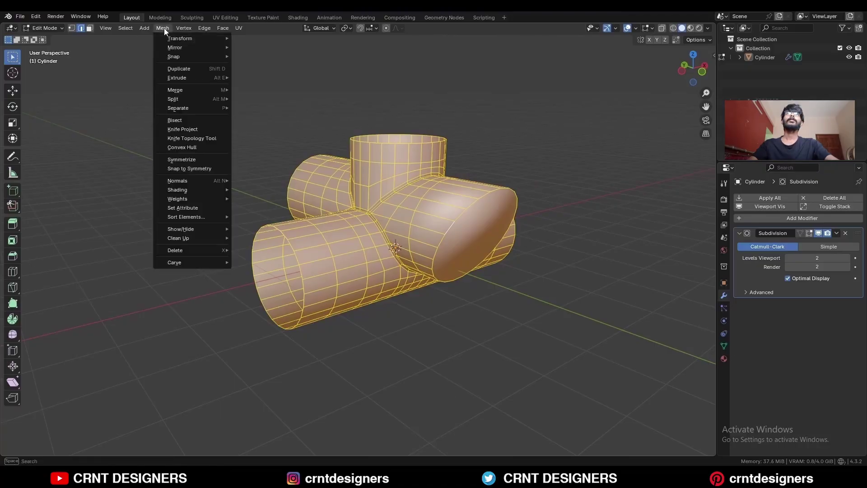
pyautogui.click(181, 159)
pyautogui.click(473, 129)
pyautogui.moveTo(472, 129); pyautogui.dragTo(456, 149, button='middle')
# Dissolve the edge loop in the outer section of the negative-X pipe.
pyautogui.press('3')
pyautogui.keyDown('alt'); pyautogui.click(312, 256); pyautogui.keyUp('alt')
pyautogui.hotkey('ctrl', 'z')
pyautogui.press('2')
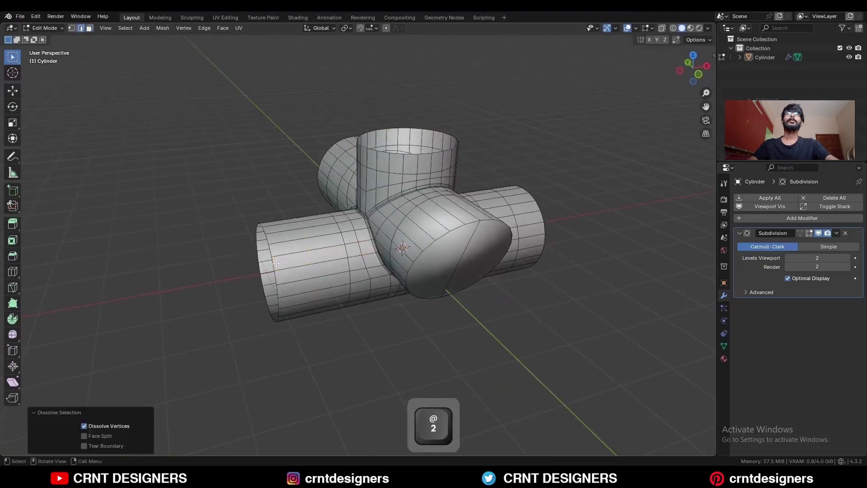
# Cap the open negative-X pipe end with a face and move it inward about 0.846 m along X.
pyautogui.keyDown('alt'); pyautogui.click(274, 263); pyautogui.keyUp('alt')
pyautogui.press('f')
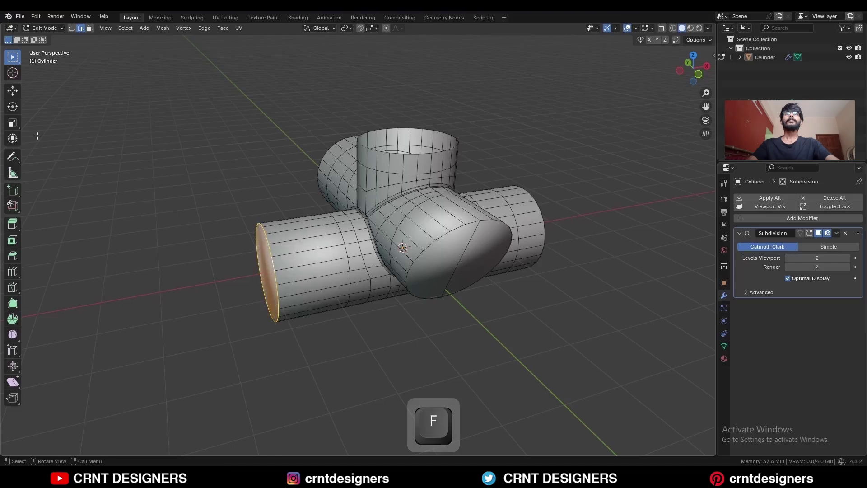
pyautogui.press('g')
pyautogui.press('x')
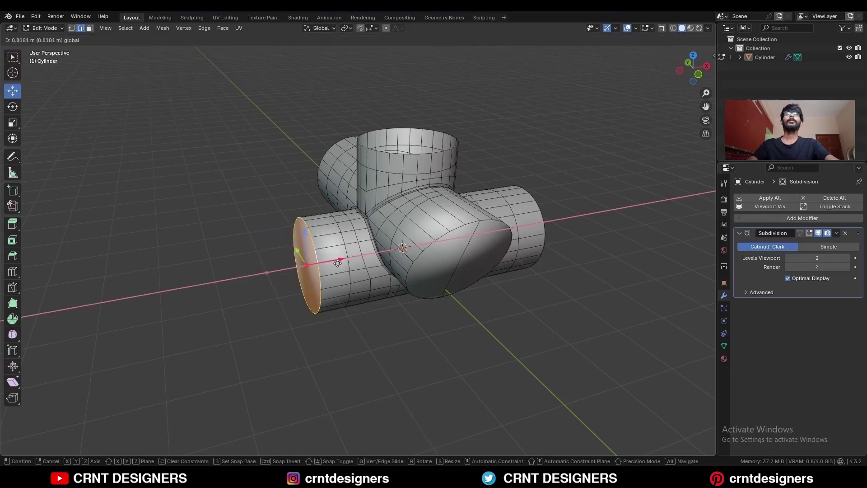
pyautogui.click(336, 263)
# Bevel the rim of the negative-X end cap into a chamfer.
pyautogui.scroll(2, 336, 266)
pyautogui.hotkey('ctrl', 'b')
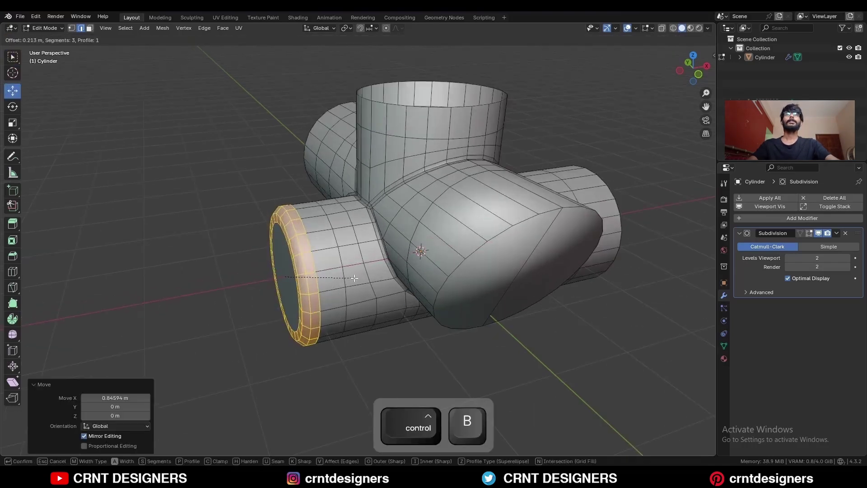
pyautogui.scroll(-1, 357, 280)
pyautogui.click(333, 277)
pyautogui.moveTo(332, 278); pyautogui.dragTo(324, 298, button='middle')
# Inset the negative-X cap face by 0.2305 m and delete the inner face.
pyautogui.press('3')
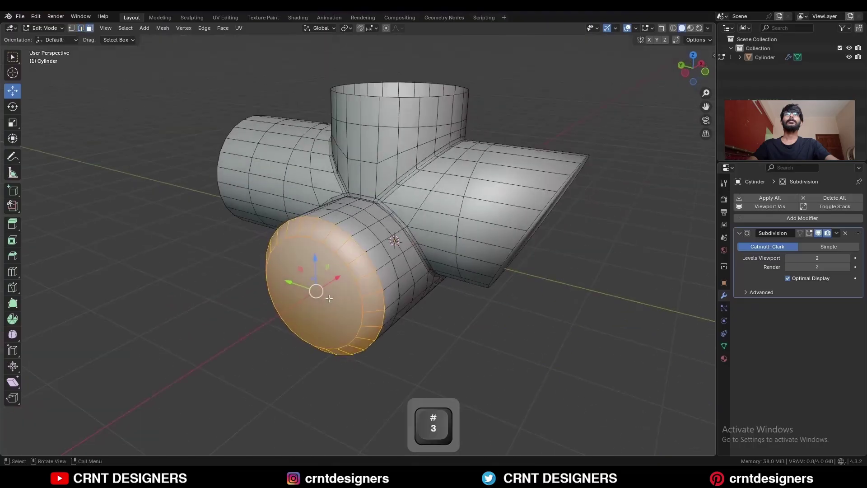
pyautogui.press('i')
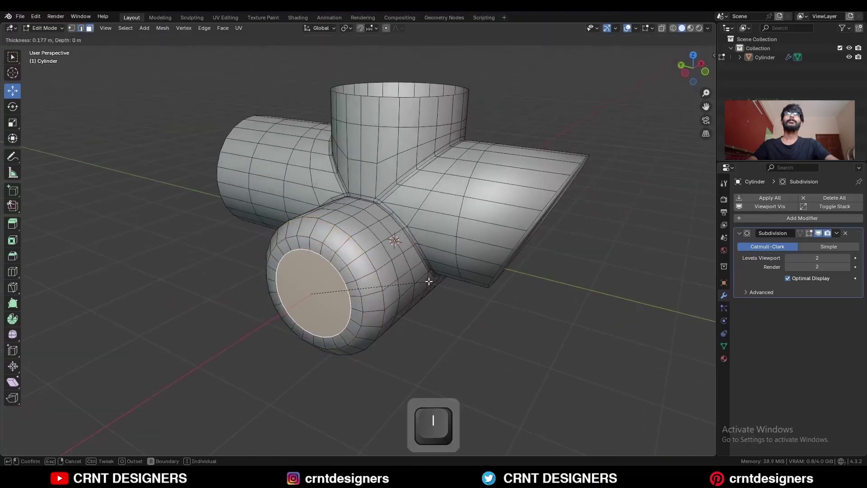
pyautogui.click(424, 282)
pyautogui.moveTo(427, 281); pyautogui.dragTo(438, 282, button='middle')
pyautogui.press('x')
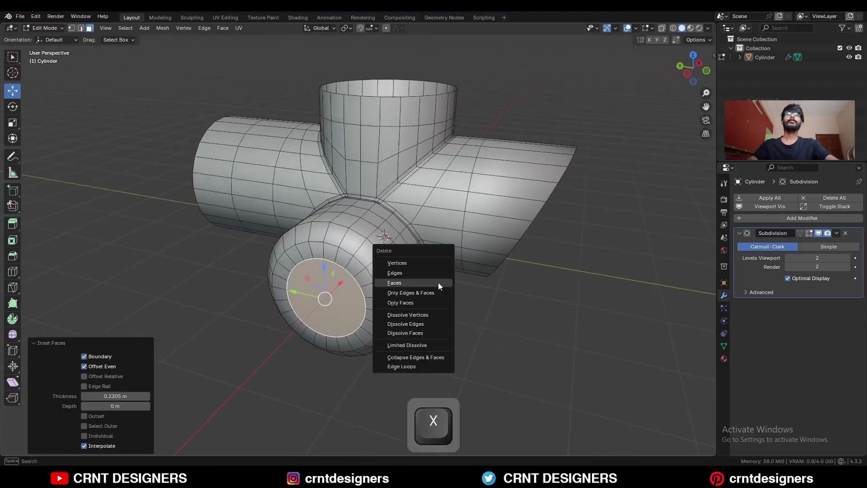
pyautogui.press('f')
# Grid fill the opening in the negative-X cap with span 6, offset 3 and simple blending.
pyautogui.scroll(2, 248, 109)
pyautogui.click(223, 28)
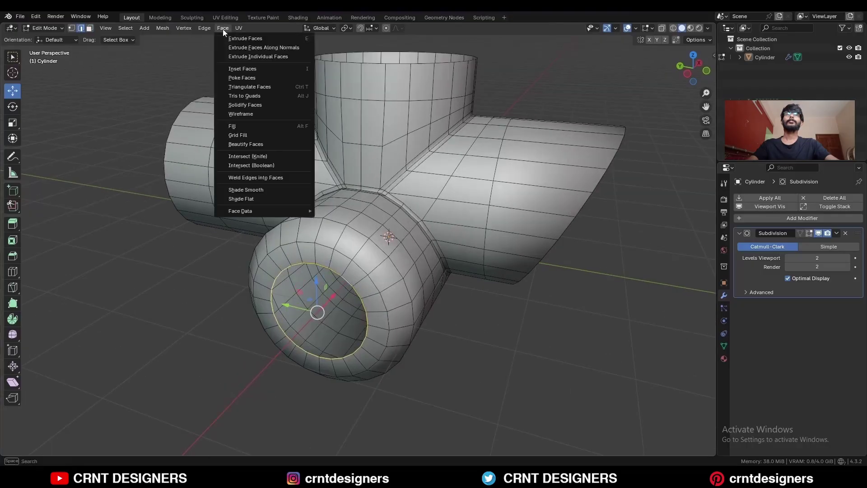
pyautogui.click(239, 145)
pyautogui.click(148, 437)
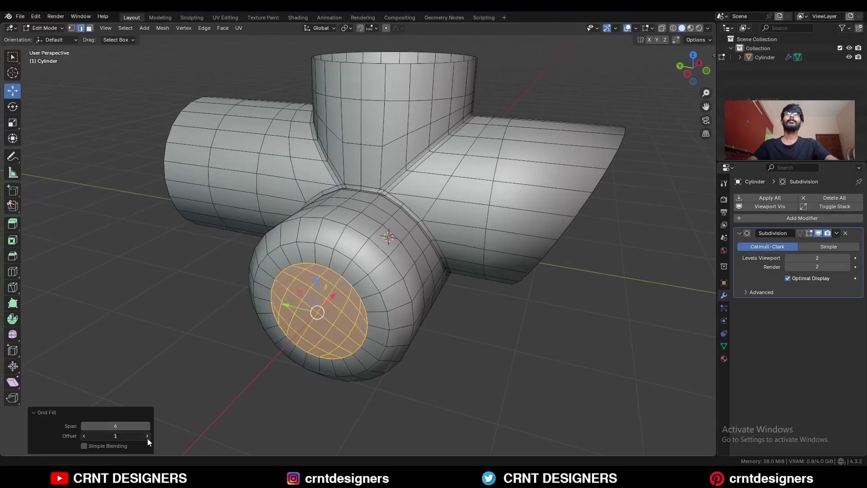
pyautogui.click(147, 437)
pyautogui.click(147, 437)
pyautogui.click(86, 446)
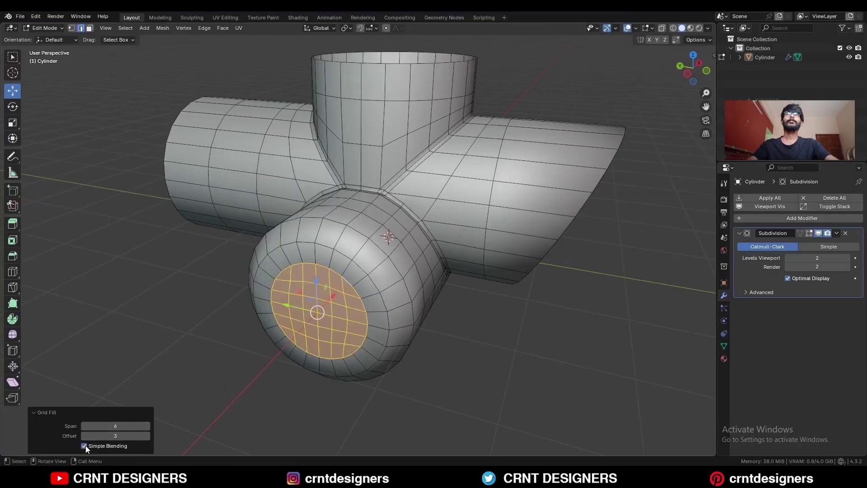
pyautogui.click(413, 374)
# Bevel the two edge loops bordering the negative-X cap's chamfer with a width of 0.0404 m and 2 segments.
pyautogui.scroll(-2, 464, 324)
pyautogui.moveTo(464, 325); pyautogui.dragTo(429, 314, button='middle')
pyautogui.press('2')
pyautogui.keyDown('alt'); pyautogui.click(344, 267); pyautogui.keyUp('alt')
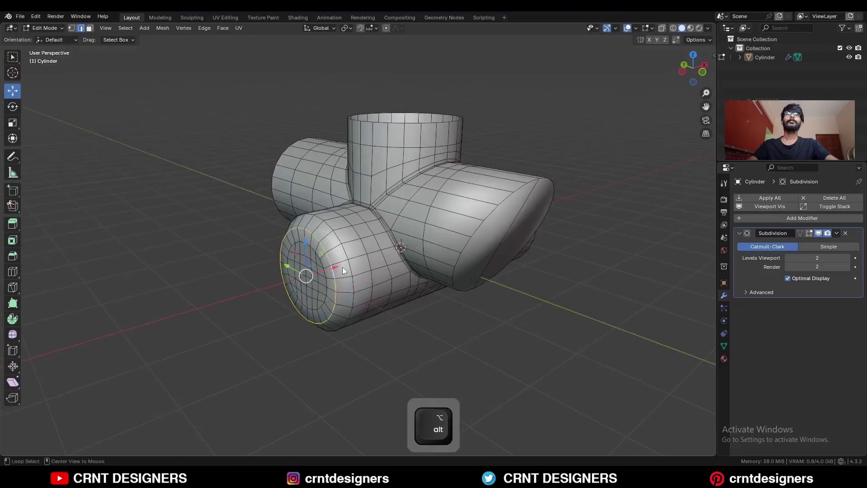
pyautogui.scroll(1, 398, 269)
pyautogui.click(390, 269)
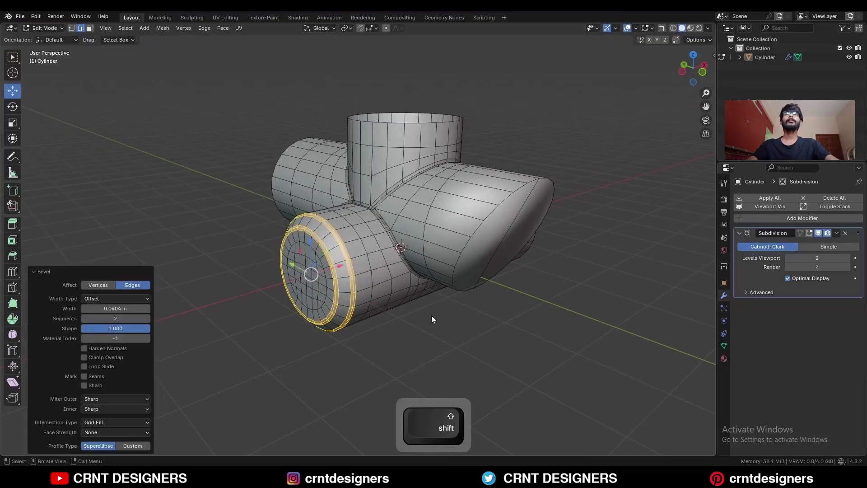
pyautogui.click(434, 314)
# Merge the split halves of the slanted negative-Y cap into one face and inset it.
pyautogui.press('Tab')
pyautogui.moveTo(547, 280); pyautogui.dragTo(606, 166, button='middle')
pyautogui.press('Tab')
pyautogui.press('3')
pyautogui.click(470, 256)
pyautogui.press('ctrl')
pyautogui.hotkey('ctrl', 'x')
pyautogui.hotkey('ctrl', 'z')
pyautogui.press('i')
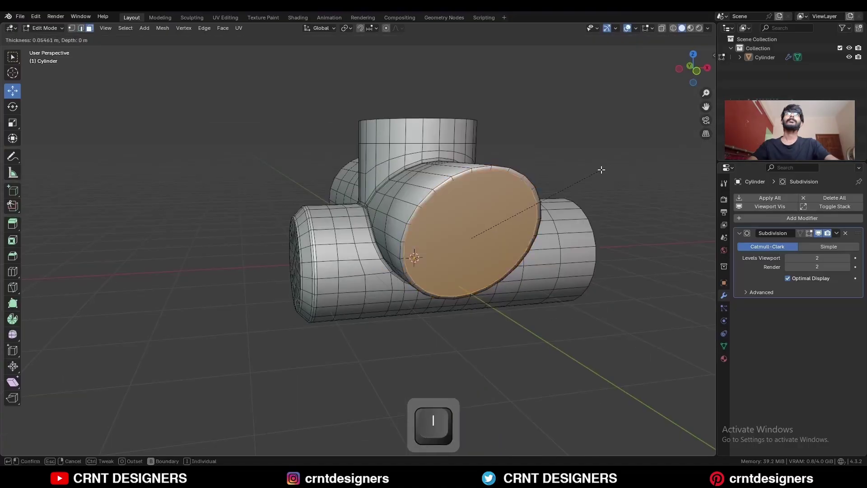
pyautogui.click(581, 177)
# Bevel the outer rim of the slanted negative-Y end with a width of 0.158 m and 1 segment.
pyautogui.press('2')
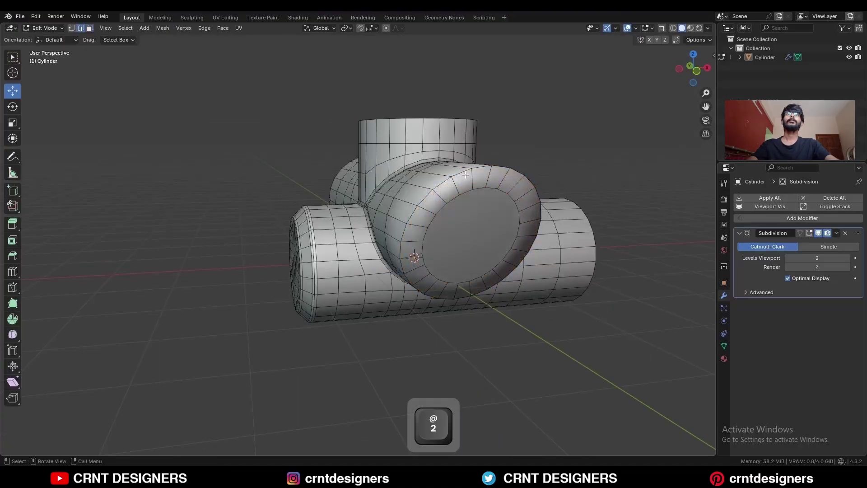
pyautogui.hotkey('ctrl', 'b')
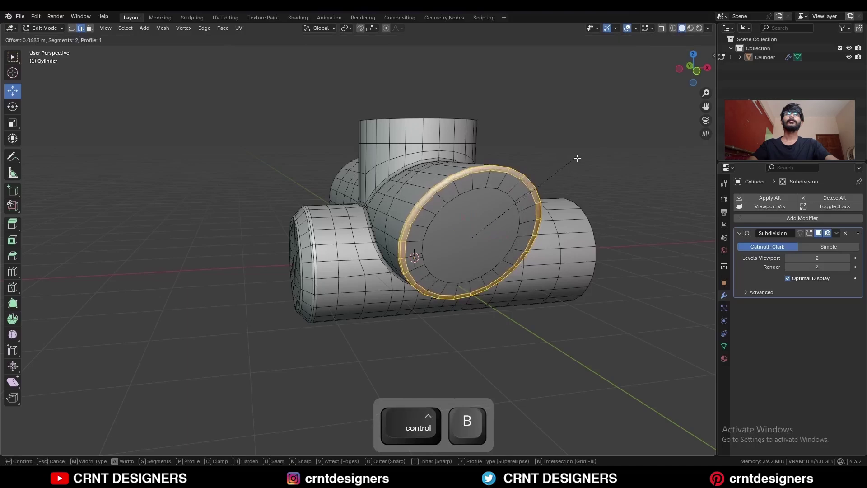
pyautogui.click(625, 182)
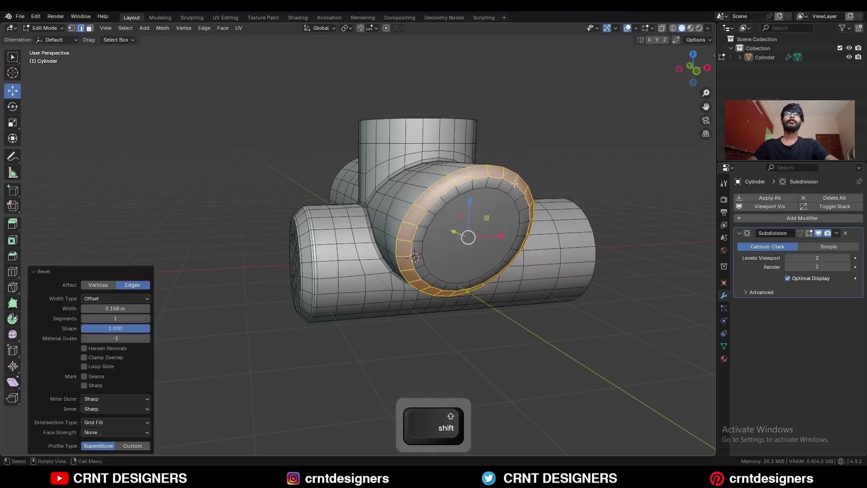
# Add a narrow bevel to the two edge loops bordering the slanted end's chamfer.
pyautogui.keyDown('alt'); pyautogui.click(464, 181); pyautogui.keyUp('alt')
pyautogui.hotkey('ctrl', 'b')
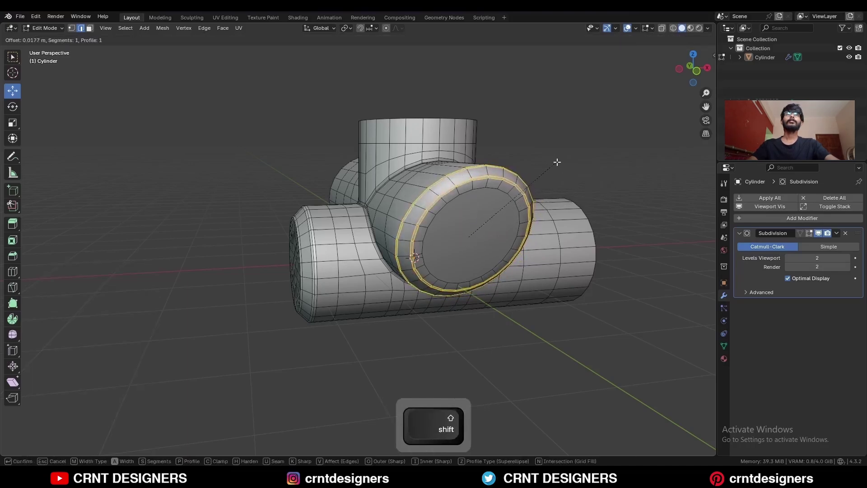
pyautogui.click(579, 167)
pyautogui.click(563, 185)
# Symmetrize the whole mesh from -X to +X and from -Y to +Y.
pyautogui.moveTo(563, 185)
pyautogui.mouseDown(button='middle')
pyautogui.moveTo(560, 163)
pyautogui.moveTo(573, 191)
pyautogui.mouseUp(button='middle')
pyautogui.press('a')
pyautogui.click(162, 28)
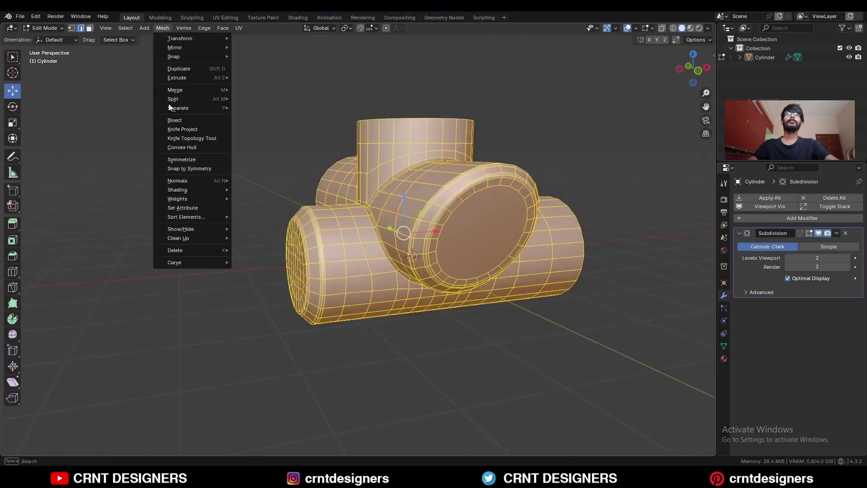
pyautogui.click(180, 161)
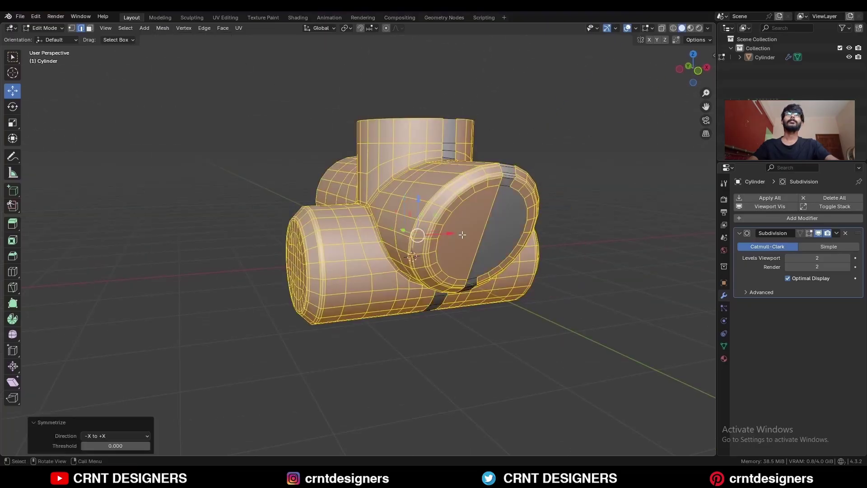
# Dissolve the split in both slanted Y-end caps and bridge the two cap faces into a through-bore.
pyautogui.press('3')
pyautogui.moveTo(492, 228); pyautogui.dragTo(467, 244)
pyautogui.moveTo(368, 240); pyautogui.dragTo(510, 241, button='middle')
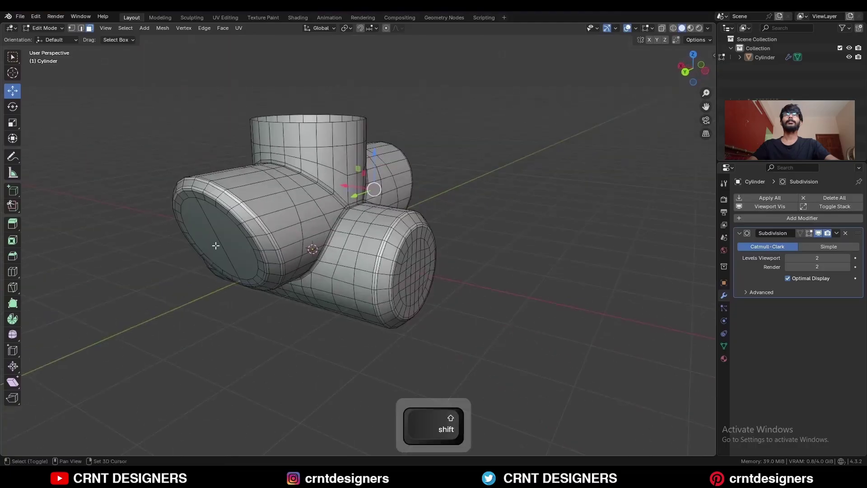
pyautogui.keyDown('shift'); pyautogui.moveTo(215, 246); pyautogui.dragTo(236, 239); pyautogui.keyUp('shift')
pyautogui.hotkey('ctrl', 'x')
pyautogui.moveTo(548, 238); pyautogui.dragTo(590, 193, button='middle')
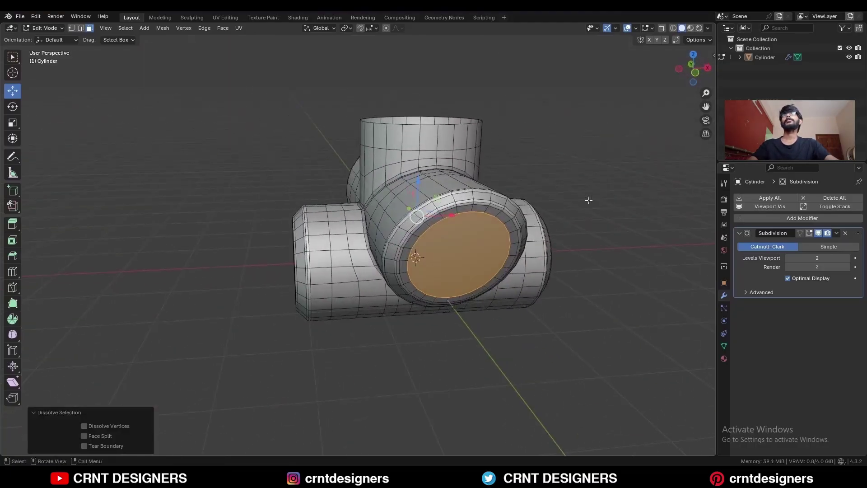
pyautogui.rightClick(635, 170)
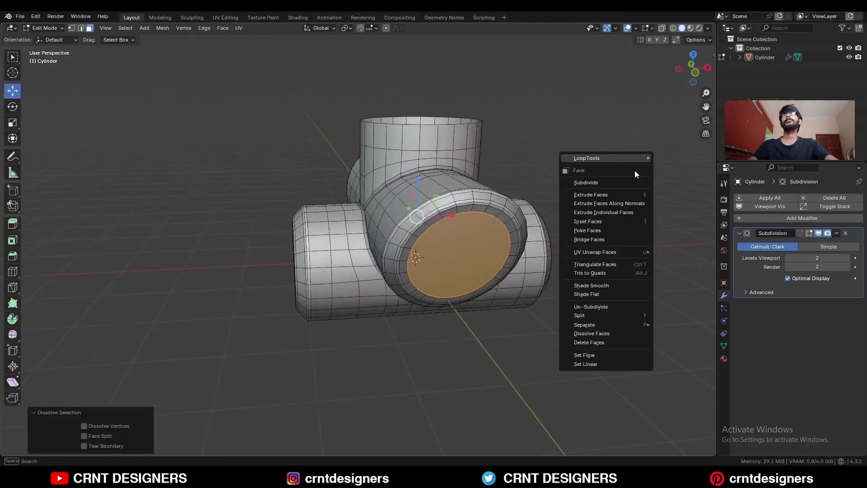
pyautogui.click(610, 239)
# Bevel the inner rim edge loop of the bore at the slanted negative-Y opening with 2 segments.
pyautogui.press('2')
pyautogui.moveTo(606, 238); pyautogui.dragTo(467, 223, button='middle')
pyautogui.keyDown('alt'); pyautogui.click(467, 223); pyautogui.keyUp('alt')
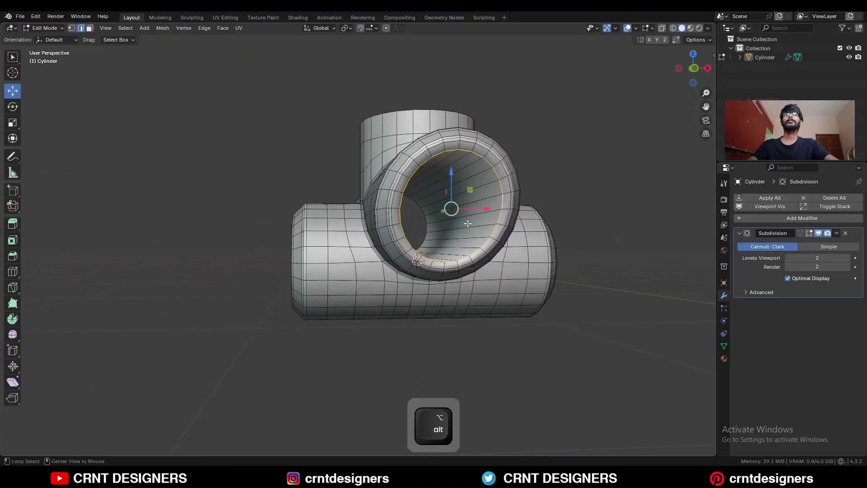
pyautogui.hotkey('ctrl', 'b')
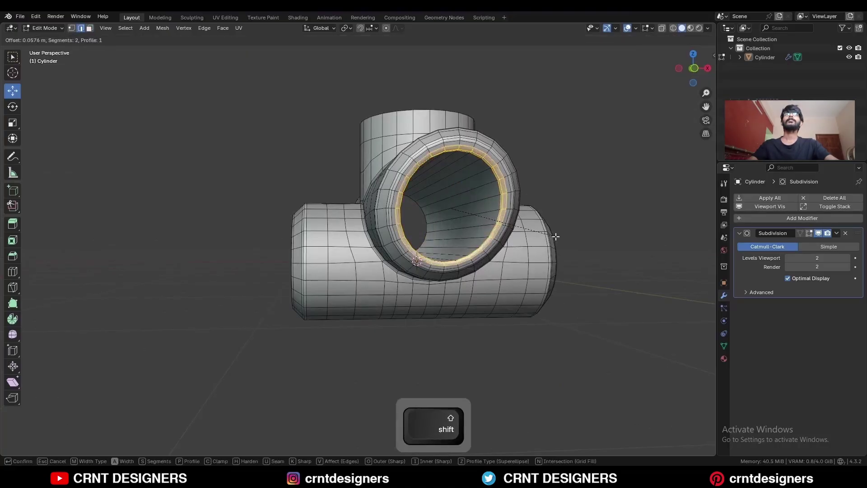
pyautogui.click(551, 232)
# Symmetrize the whole mesh from -Y to +Y to copy the beveled bore rim to the opposite opening.
pyautogui.moveTo(551, 232); pyautogui.dragTo(526, 207, button='middle')
pyautogui.press('a')
pyautogui.click(163, 28)
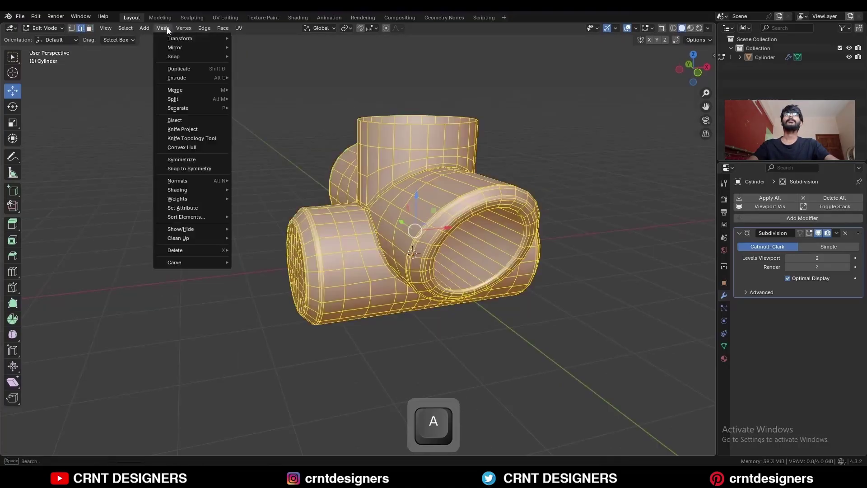
pyautogui.click(183, 160)
# Add several evenly spaced loop cuts around the inside wall of the through-bore.
pyautogui.hotkey('ctrl', 'r')
pyautogui.click(485, 230)
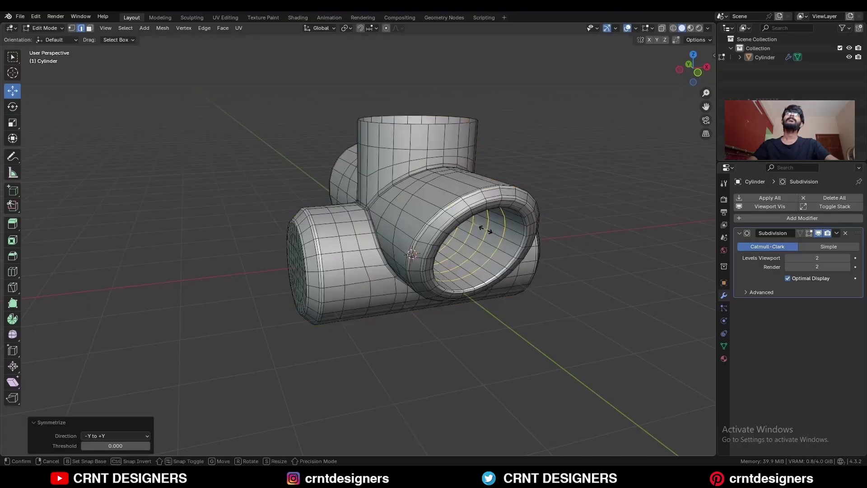
pyautogui.click(485, 229)
# Dissolve the vertical edge loop on the outside of the negative-Y pipe and add two unshifted loop cuts in its place.
pyautogui.press('2')
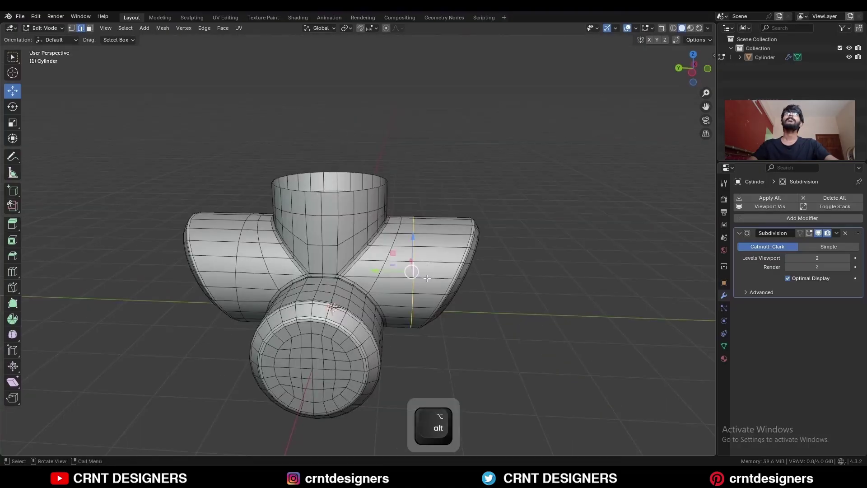
pyautogui.hotkey('ctrl', 'x')
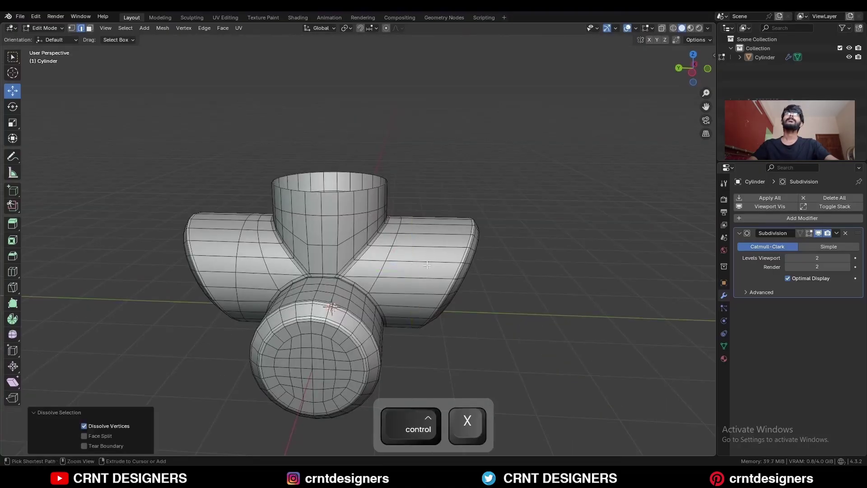
pyautogui.hotkey('ctrl', 'r')
pyautogui.scroll(1, 426, 278)
pyautogui.click(426, 278)
pyautogui.rightClick(427, 278)
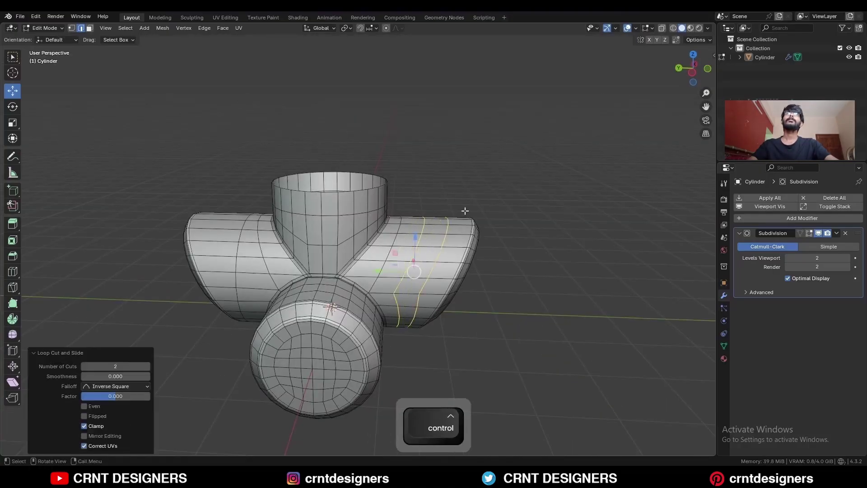
pyautogui.click(465, 212)
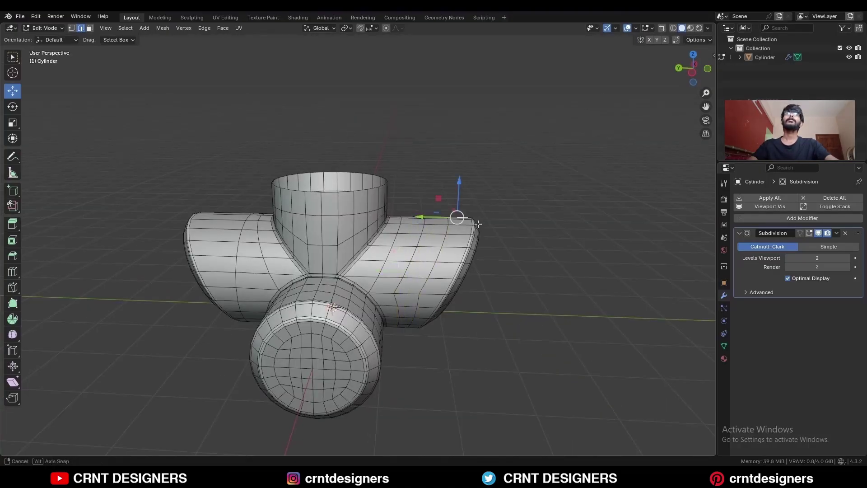
# Cap the open rim of the upright pipe with a face and bevel its edge with 1 segment, about 0.18 m wide.
pyautogui.moveTo(465, 212); pyautogui.dragTo(437, 210, button='middle')
pyautogui.keyDown('alt'); pyautogui.click(364, 179); pyautogui.keyUp('alt')
pyautogui.moveTo(364, 179); pyautogui.dragTo(332, 181, button='middle')
pyautogui.keyDown('shift'); pyautogui.moveTo(333, 182); pyautogui.dragTo(365, 218, button='middle'); pyautogui.keyUp('shift')
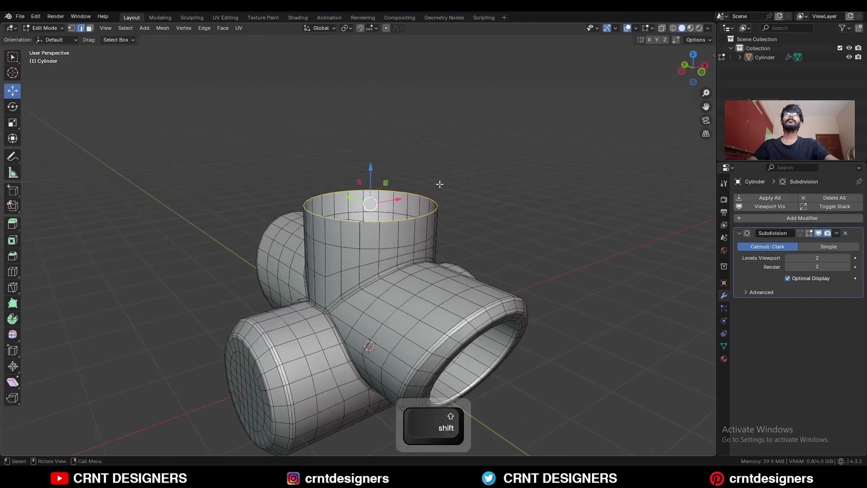
pyautogui.press('f')
pyautogui.hotkey('ctrl', 'b')
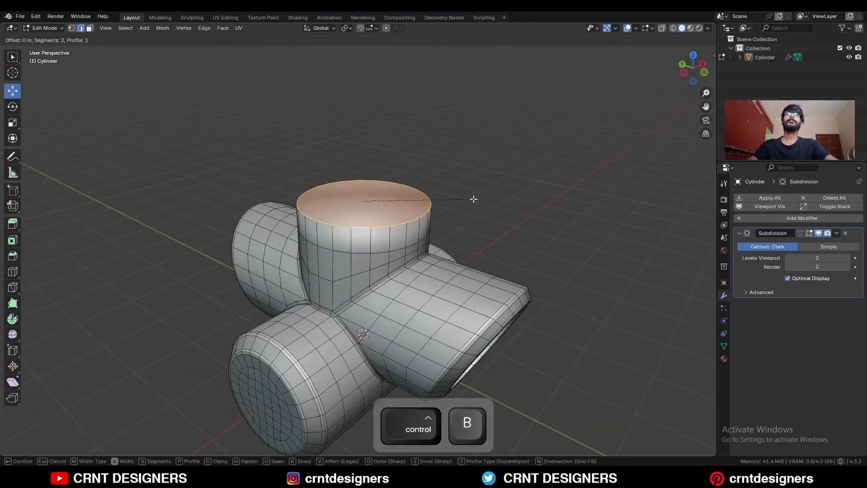
pyautogui.scroll(-1, 485, 204)
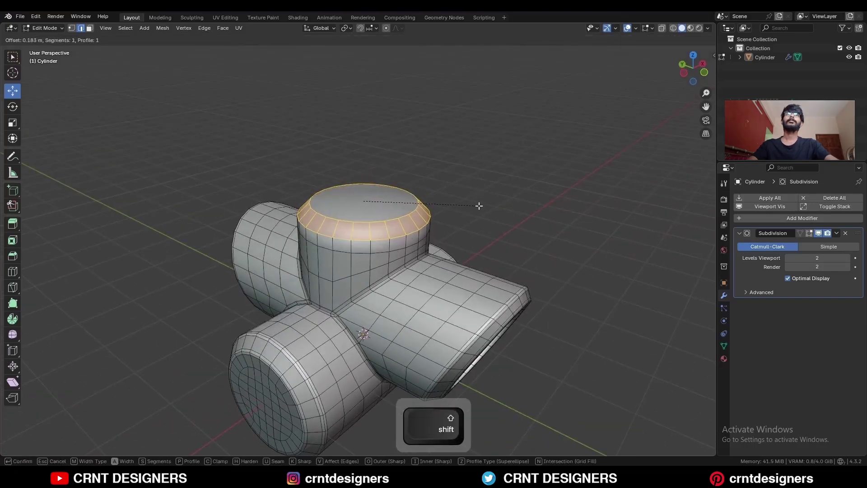
pyautogui.click(479, 205)
# Inset the upright pipe's cap face by about 0.23 m and delete the inner face.
pyautogui.press('3')
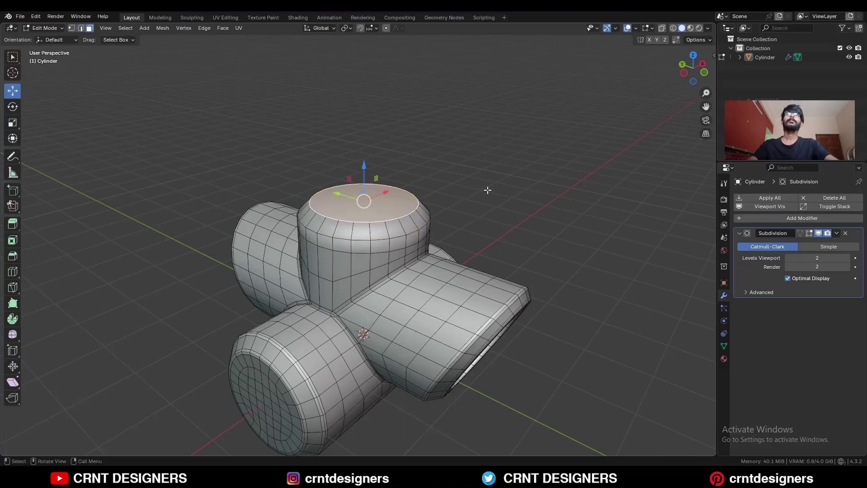
pyautogui.press('i')
pyautogui.click(472, 192)
pyautogui.press('x')
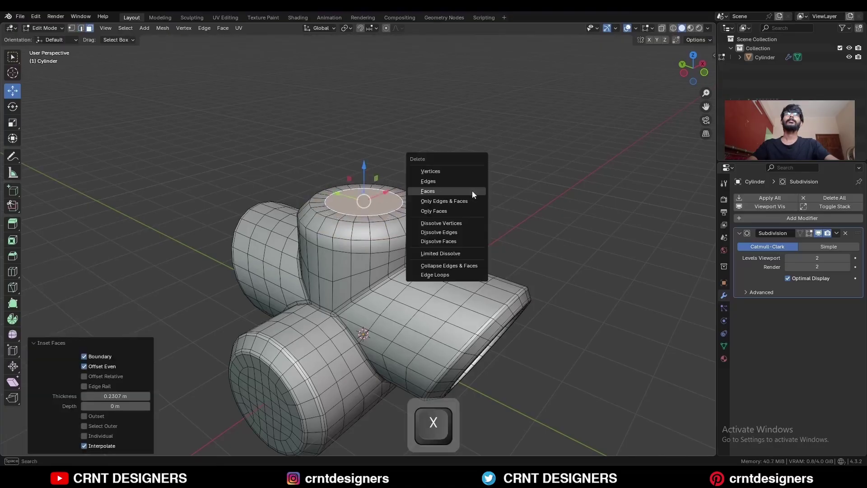
pyautogui.click(472, 192)
# Grid-fill the round opening in the upright pipe's cap with a span of 6 and an offset of 4.
pyautogui.press('2')
pyautogui.moveTo(453, 188); pyautogui.dragTo(425, 213, button='middle')
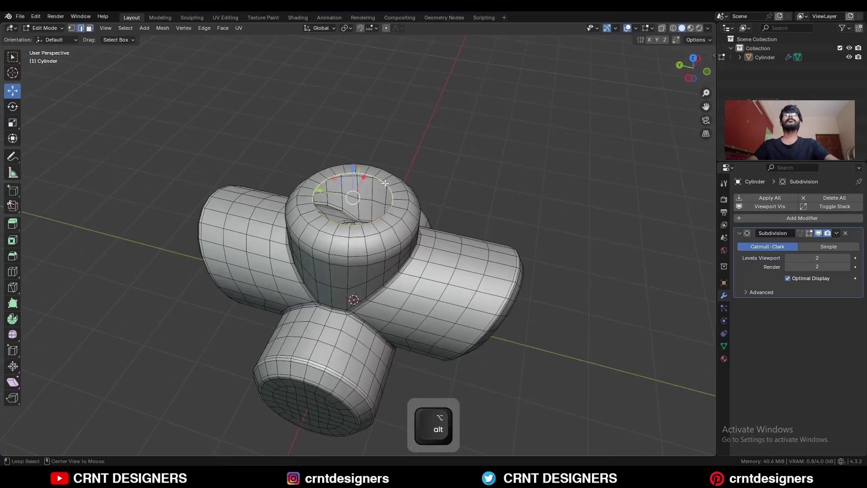
pyautogui.click(224, 28)
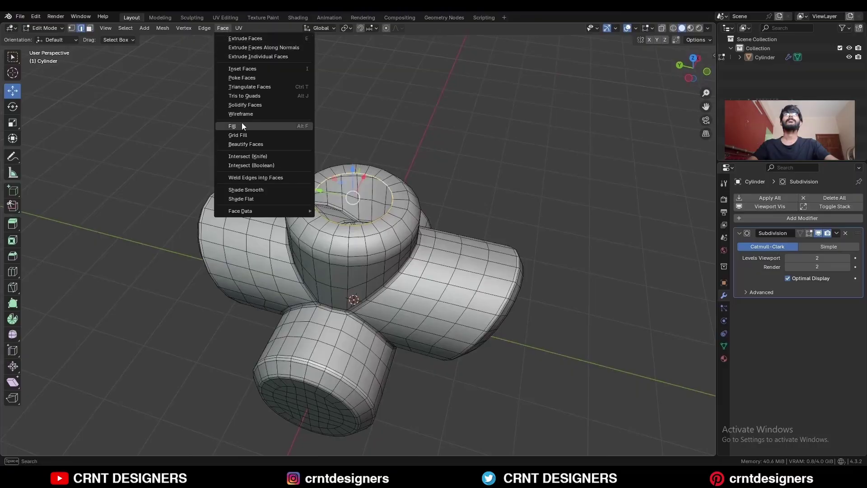
pyautogui.click(243, 137)
pyautogui.click(147, 435)
pyautogui.click(147, 436)
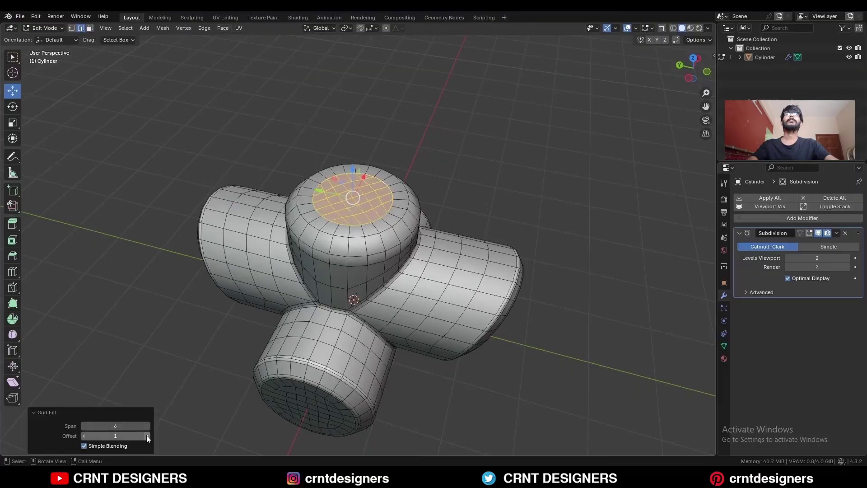
pyautogui.click(147, 435)
pyautogui.click(147, 435)
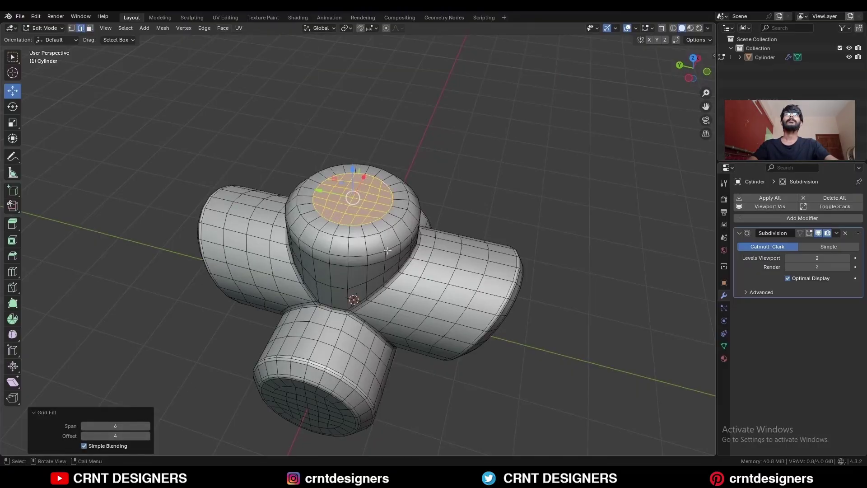
# Bevel the upper and lower edge loops of the upright pipe's chamfer with a narrow single-segment bevel.
pyautogui.click(385, 236)
pyautogui.keyDown('alt'); pyautogui.click(386, 231); pyautogui.keyUp('alt')
pyautogui.keyDown('alt'); pyautogui.keyDown('shift'); pyautogui.click(392, 247); pyautogui.keyUp('shift'); pyautogui.keyUp('alt')
pyautogui.moveTo(475, 254); pyautogui.dragTo(471, 223, button='middle')
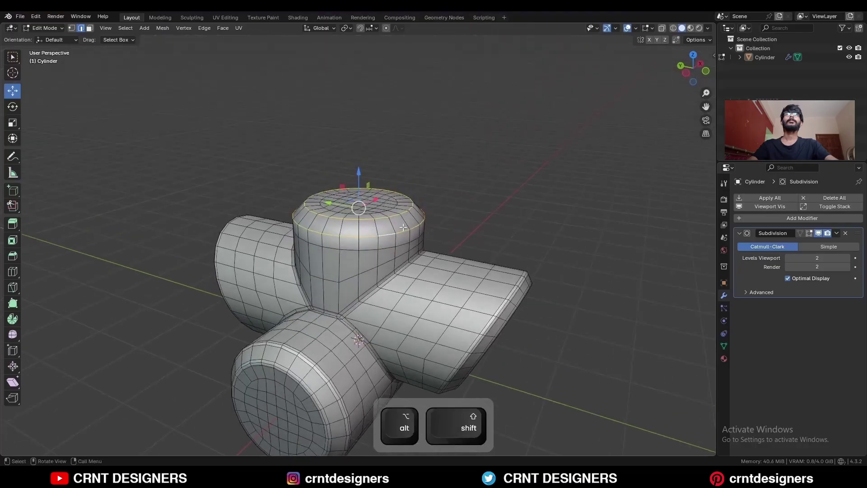
pyautogui.scroll(2, 470, 223)
pyautogui.hotkey('ctrl', 'b')
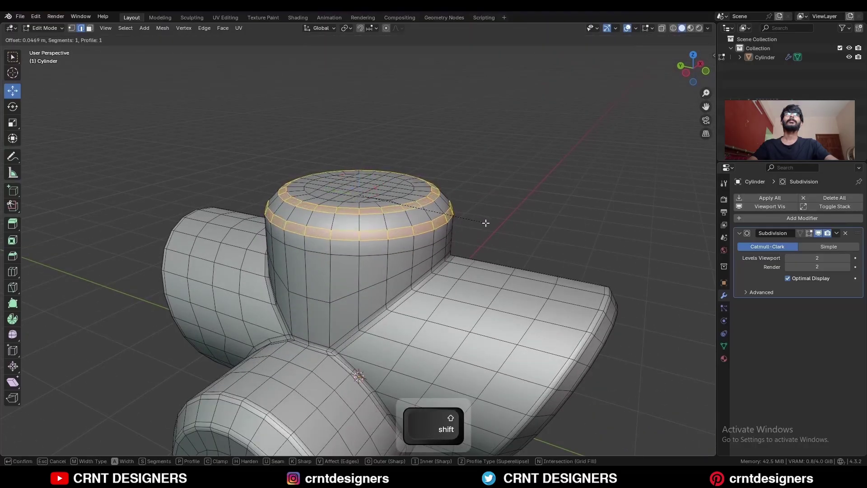
pyautogui.click(489, 227)
pyautogui.click(488, 207)
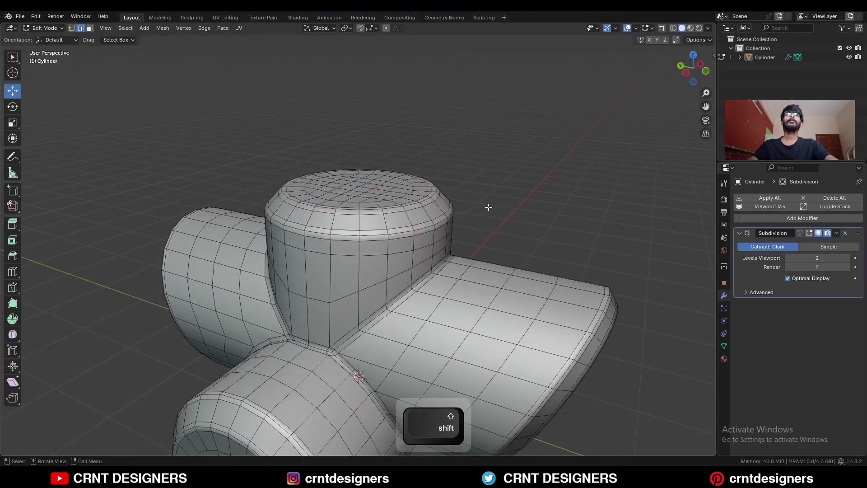
# Return to Object Mode, shade the pipe junction smooth, and hide the viewport overlays to inspect the clean surface.
pyautogui.press('Tab')
pyautogui.click(394, 229)
pyautogui.rightClick(394, 228)
pyautogui.click(394, 229)
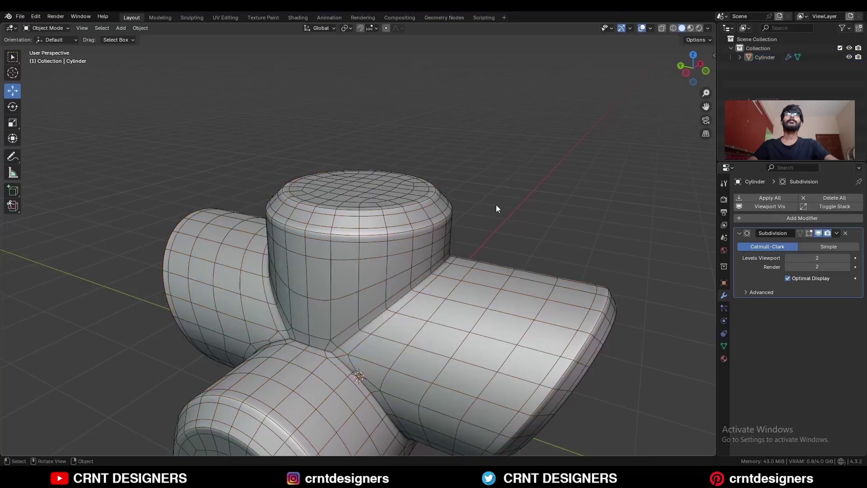
pyautogui.hotkey('alt', 'shift', 'z')
pyautogui.scroll(-3, 494, 225)
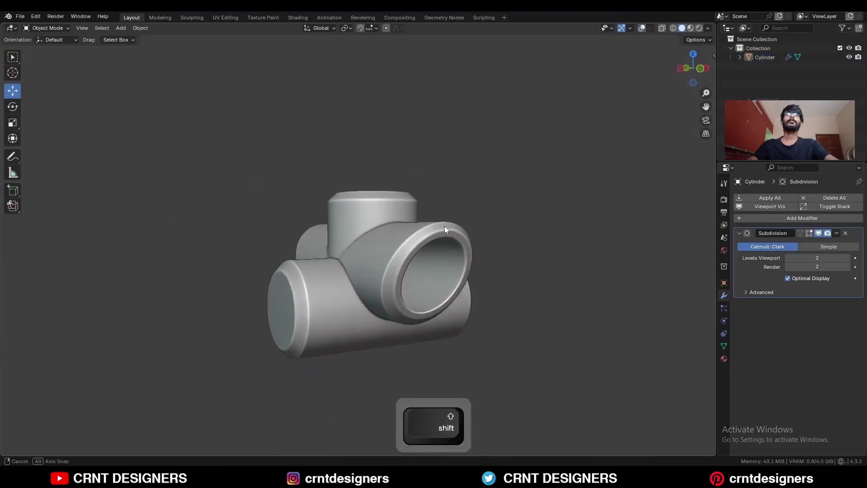